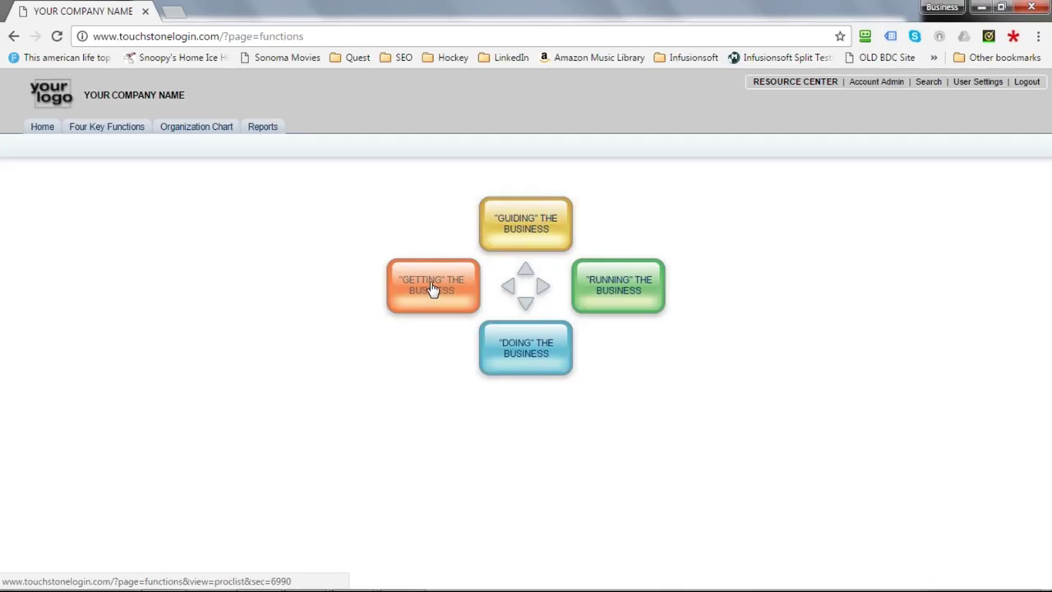
Open the "Getting" the Business function and enter "Re-Targeting Past Clients" as the title of a new process
{"action": "left_click", "coordinate": [431, 292]}
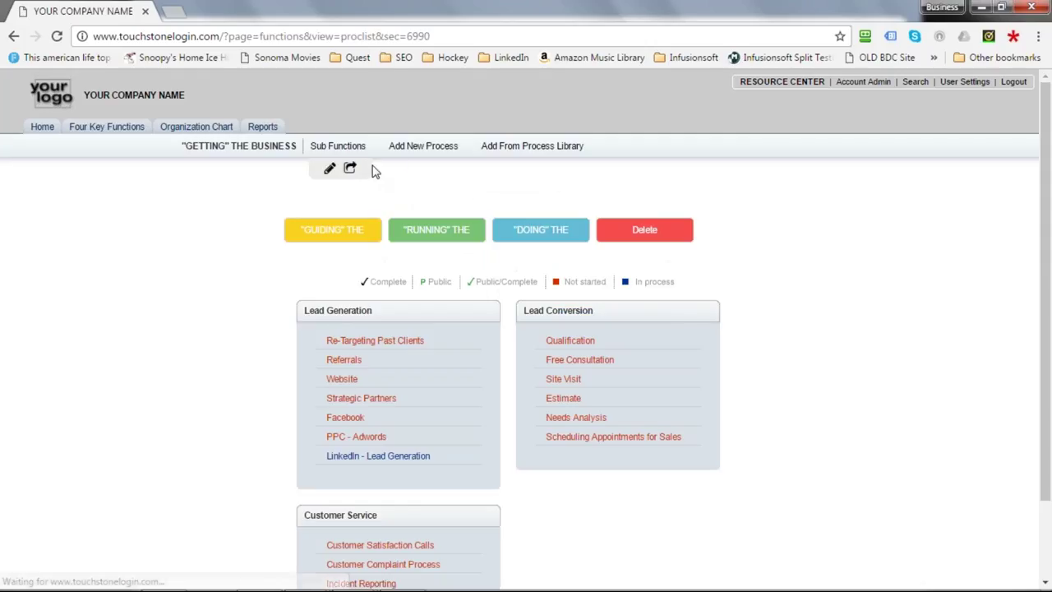
{"action": "left_click", "coordinate": [416, 148]}
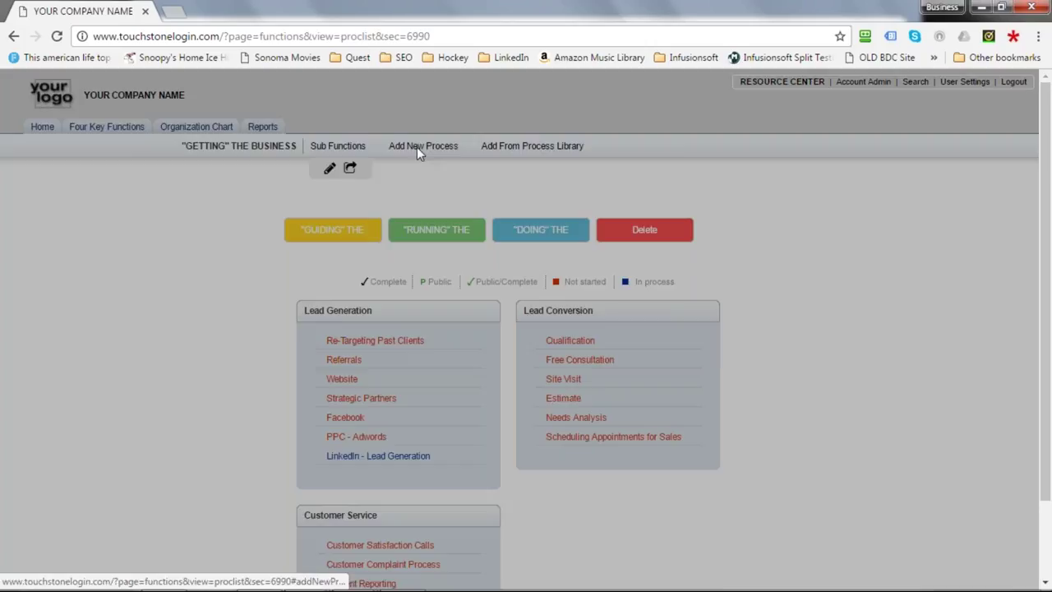
{"action": "type", "text": "Re-Targeting Past Clients"}
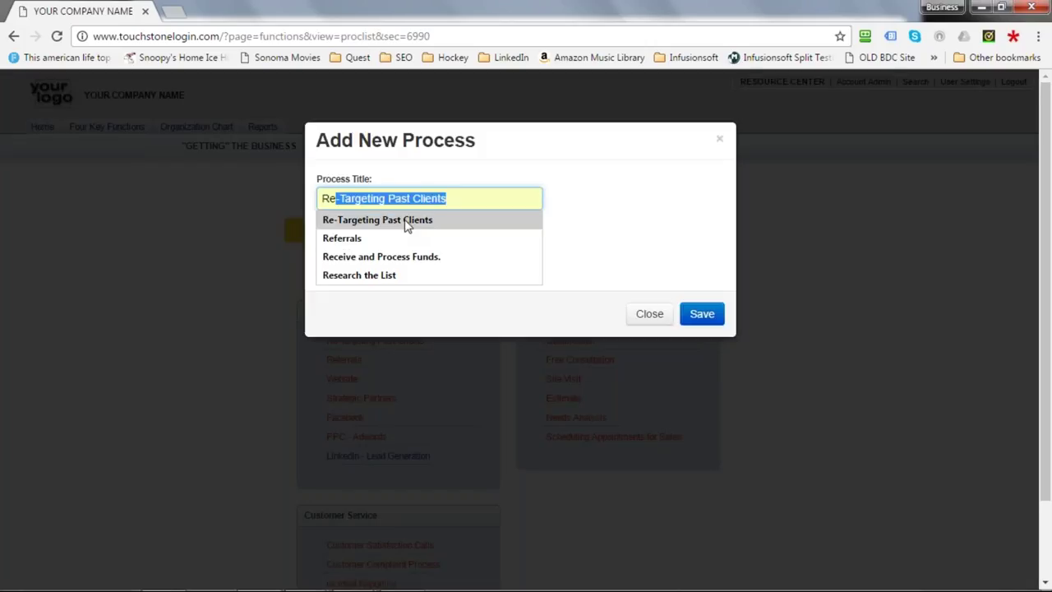
{"action": "left_click", "coordinate": [411, 224]}
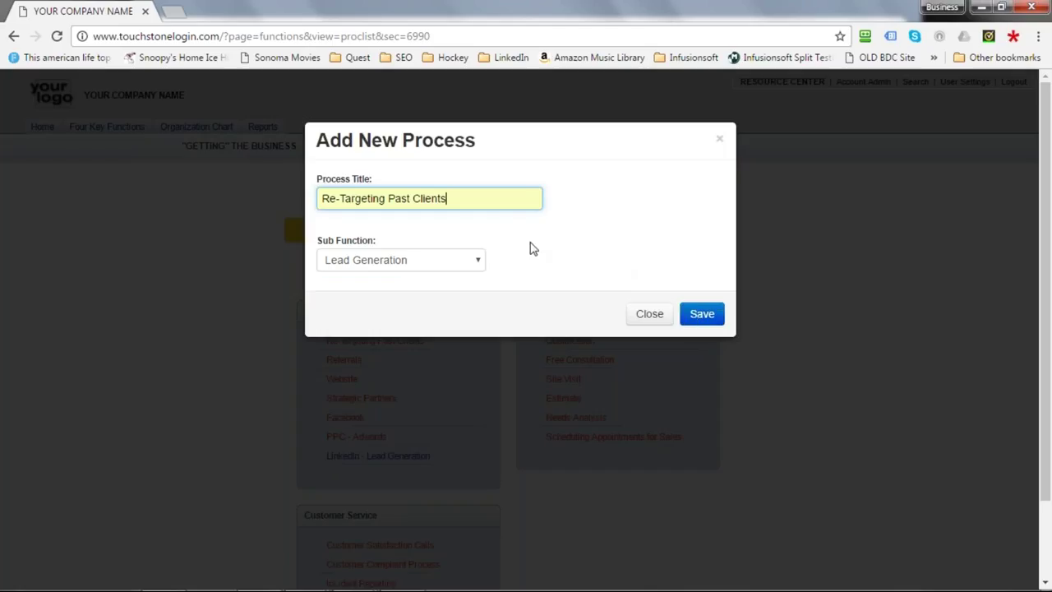
Replace the new process title with "FACEBOOK", clear it again, and close the form without saving
{"action": "left_click_drag", "start_coordinate": [469, 202], "coordinate": [327, 206]}
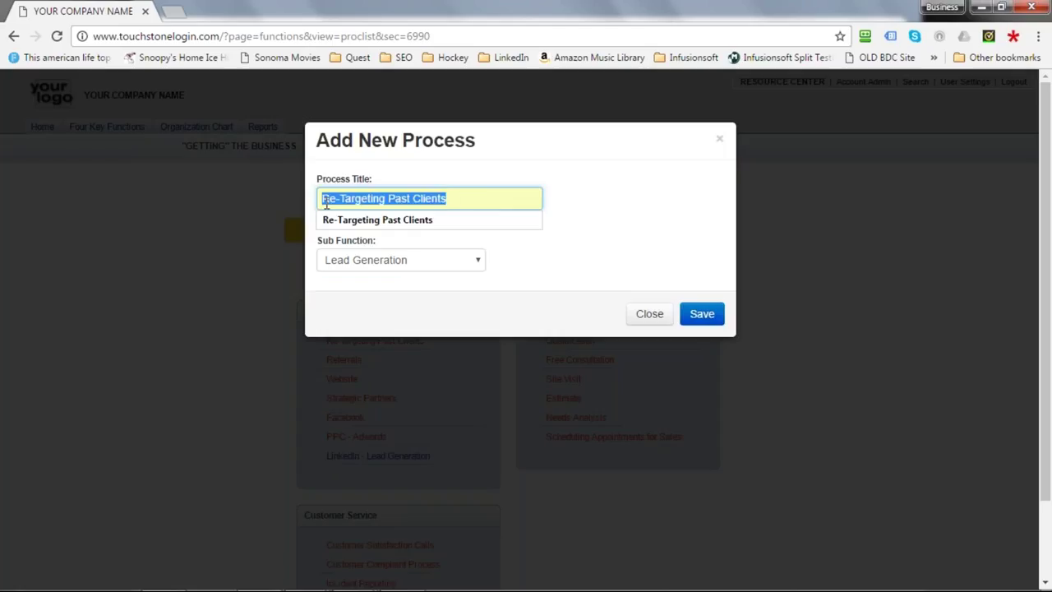
{"action": "type", "text": "FACEBOOK"}
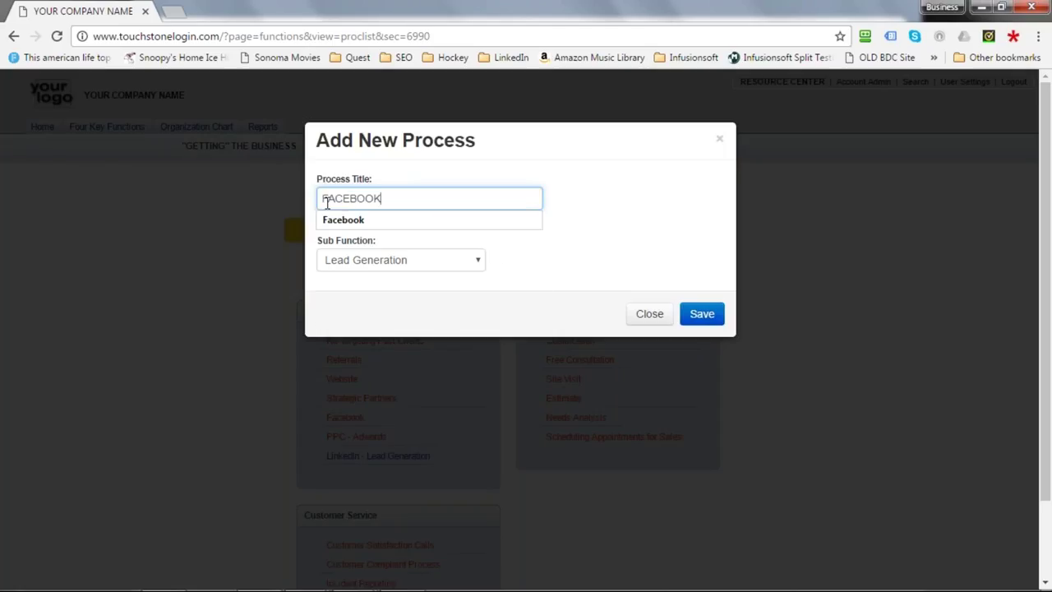
{"action": "key", "text": "BackSpace"}
{"action": "key", "text": "BackSpace"}
{"action": "key", "text": "BackSpace"}
{"action": "key", "text": "BackSpace"}
{"action": "key", "text": "BackSpace"}
{"action": "key", "text": "BackSpace"}
{"action": "key", "text": "BackSpace"}
{"action": "key", "text": "BackSpace"}
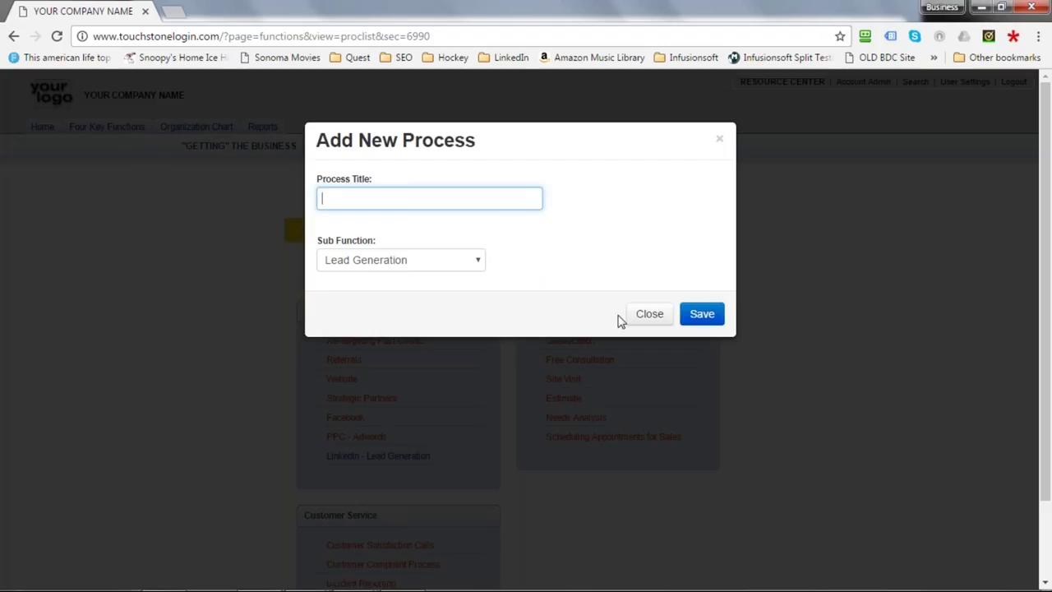
{"action": "left_click", "coordinate": [649, 317]}
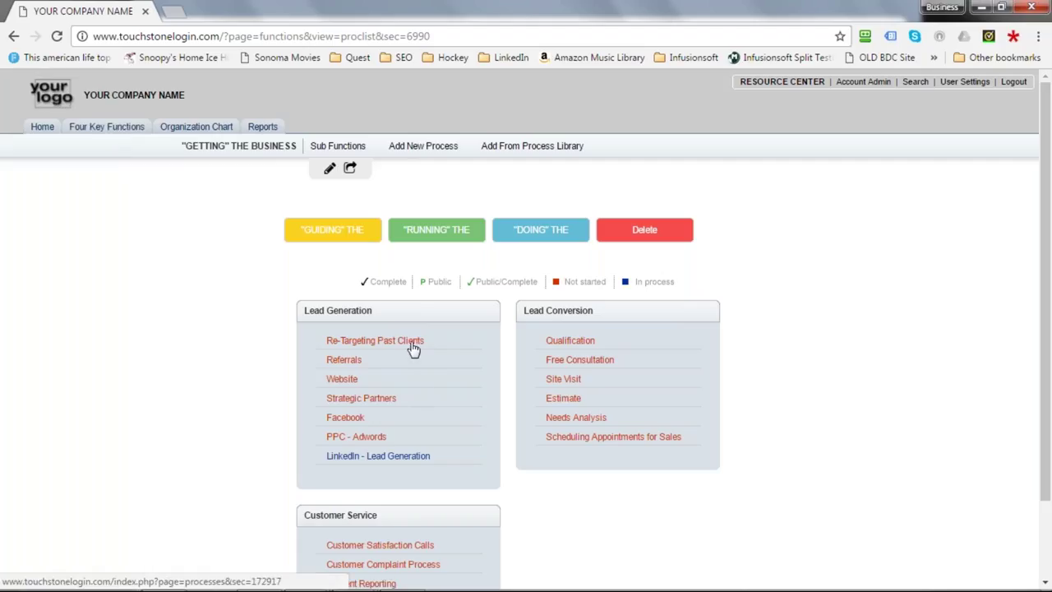
Review the Lead Generation, Lead Conversion and Customer Service process lists of the "Getting" the Business function
{"action": "scroll", "coordinate": [414, 348], "scroll_direction": "down", "scroll_amount": 1}
{"action": "scroll", "coordinate": [498, 436], "scroll_direction": "down", "scroll_amount": 1}
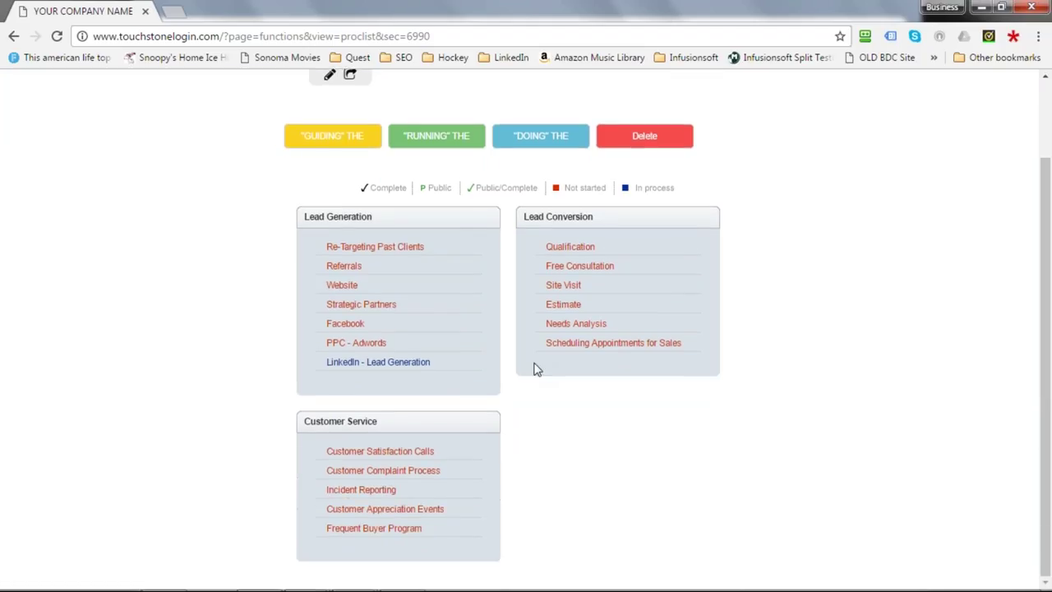
{"action": "scroll", "coordinate": [265, 306], "scroll_direction": "up", "scroll_amount": 1}
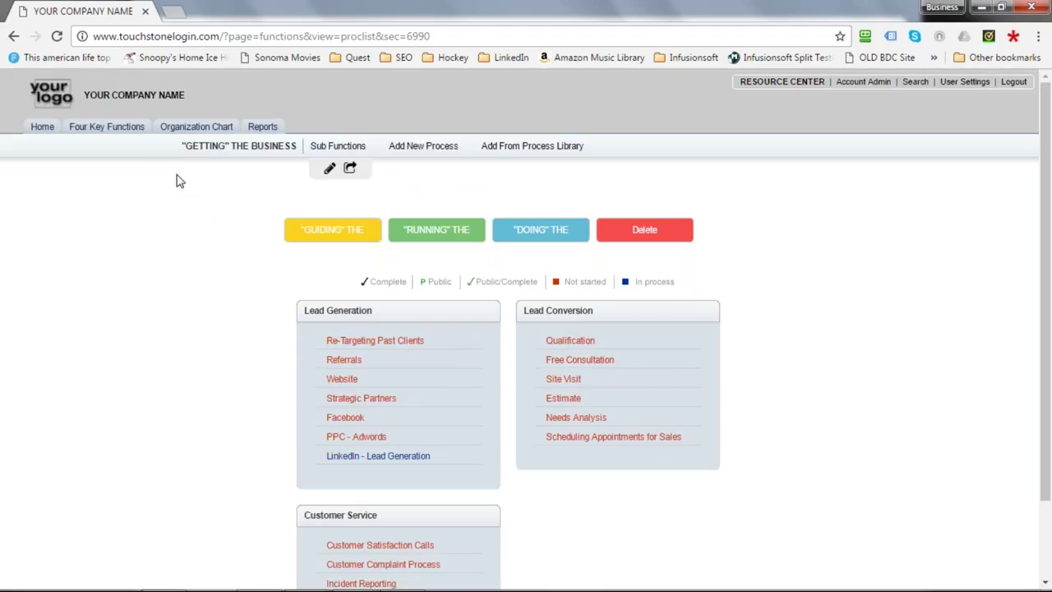
{"action": "scroll", "coordinate": [483, 402], "scroll_direction": "down", "scroll_amount": 1}
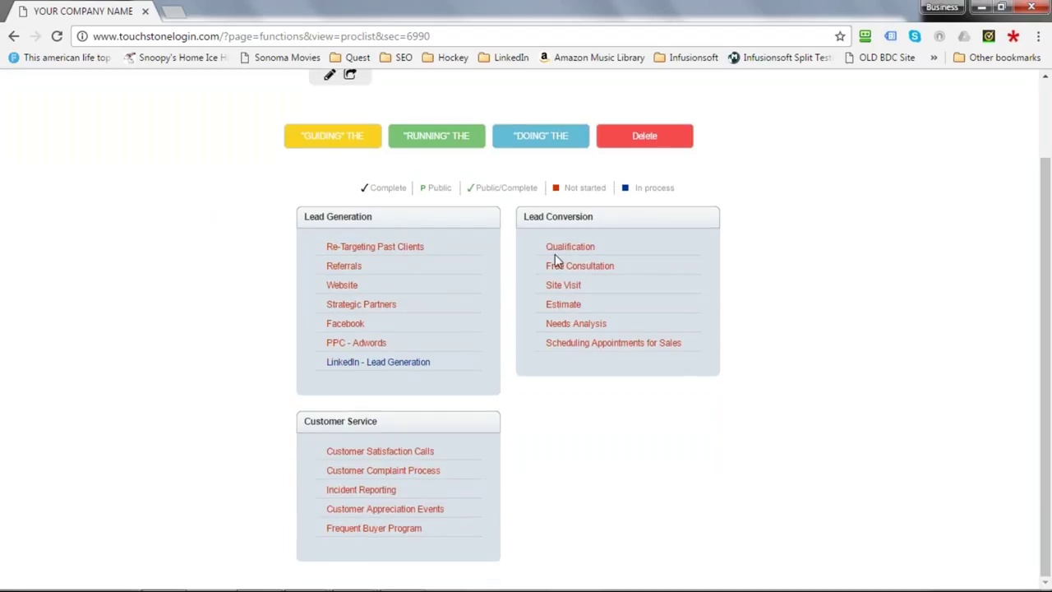
{"action": "scroll", "coordinate": [228, 287], "scroll_direction": "up", "scroll_amount": 1}
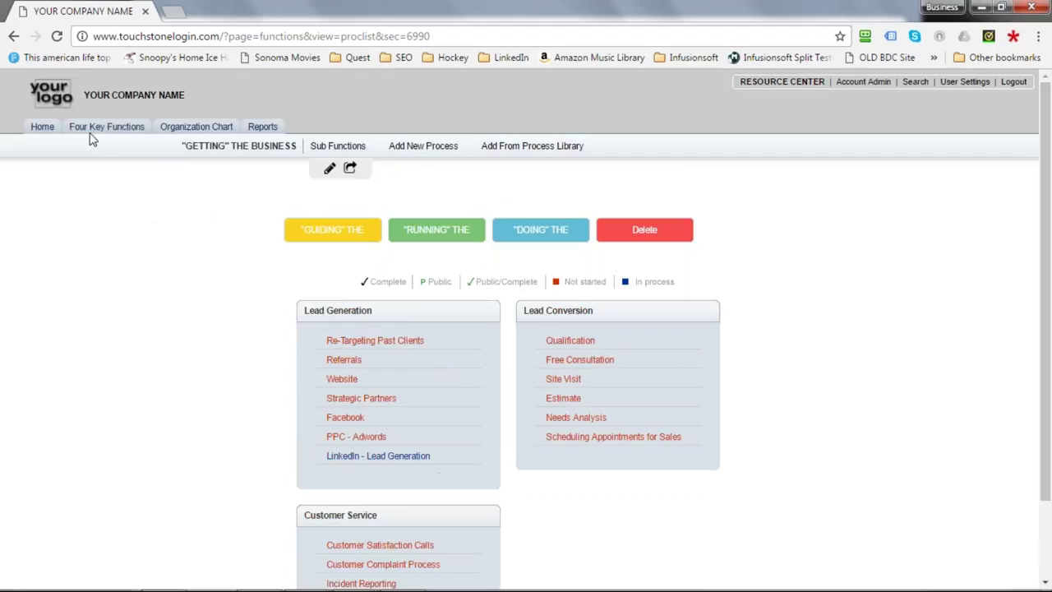
Open the "Running" the Business function and bring up its library of general processes
{"action": "left_click", "coordinate": [111, 131]}
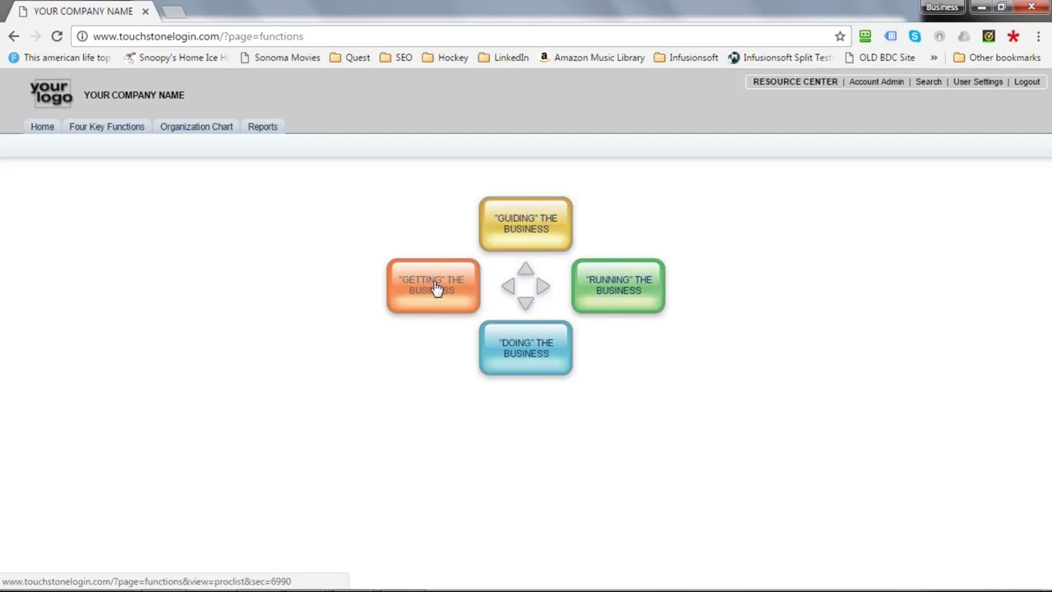
{"action": "left_click", "coordinate": [623, 289]}
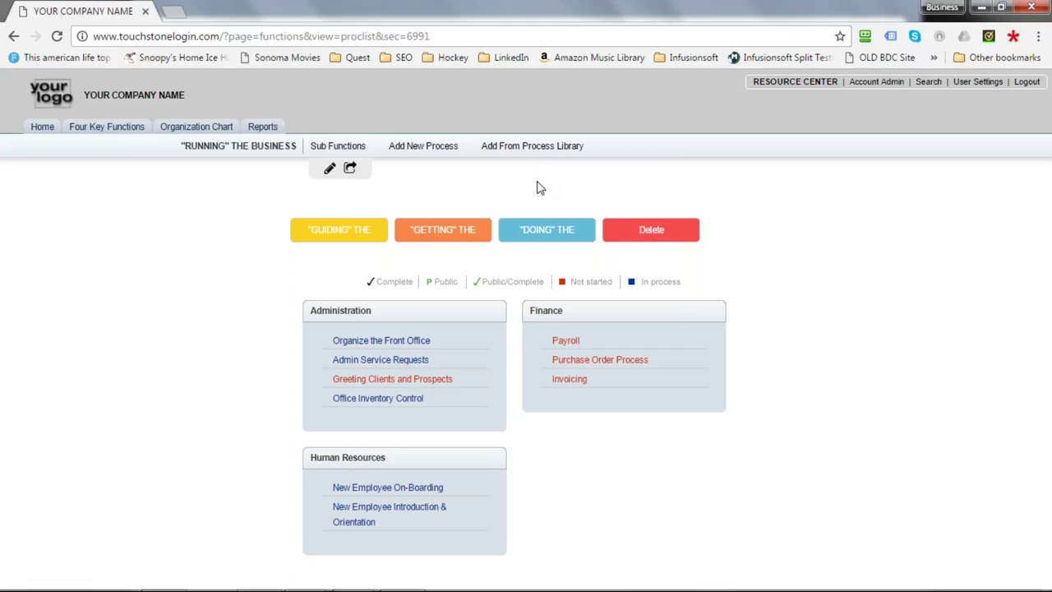
{"action": "mouse_move", "coordinate": [538, 147]}
{"action": "mouse_move", "coordinate": [518, 154]}
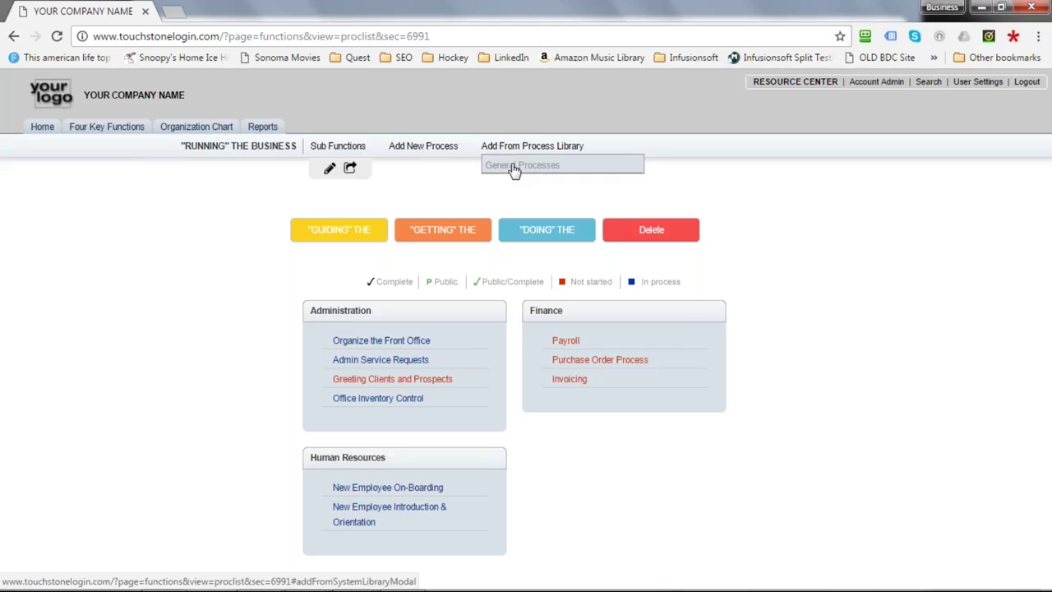
{"action": "left_click", "coordinate": [507, 169]}
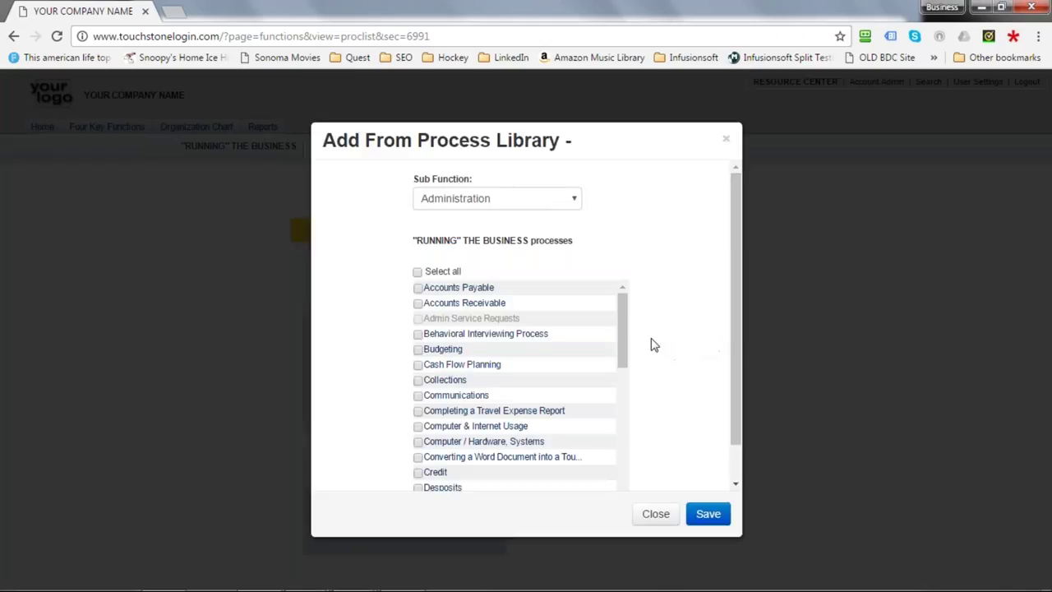
Mark Accounts Payable, Accounts Receivable and Budgeting in the process library for Administration, browse the remaining processes, and close without saving
{"action": "mouse_move", "coordinate": [432, 311]}
{"action": "left_click", "coordinate": [417, 287]}
{"action": "left_click", "coordinate": [418, 304]}
{"action": "left_click", "coordinate": [417, 350]}
{"action": "left_click_drag", "start_coordinate": [618, 321], "coordinate": [625, 391]}
{"action": "scroll", "coordinate": [620, 379], "scroll_direction": "down", "scroll_amount": 1}
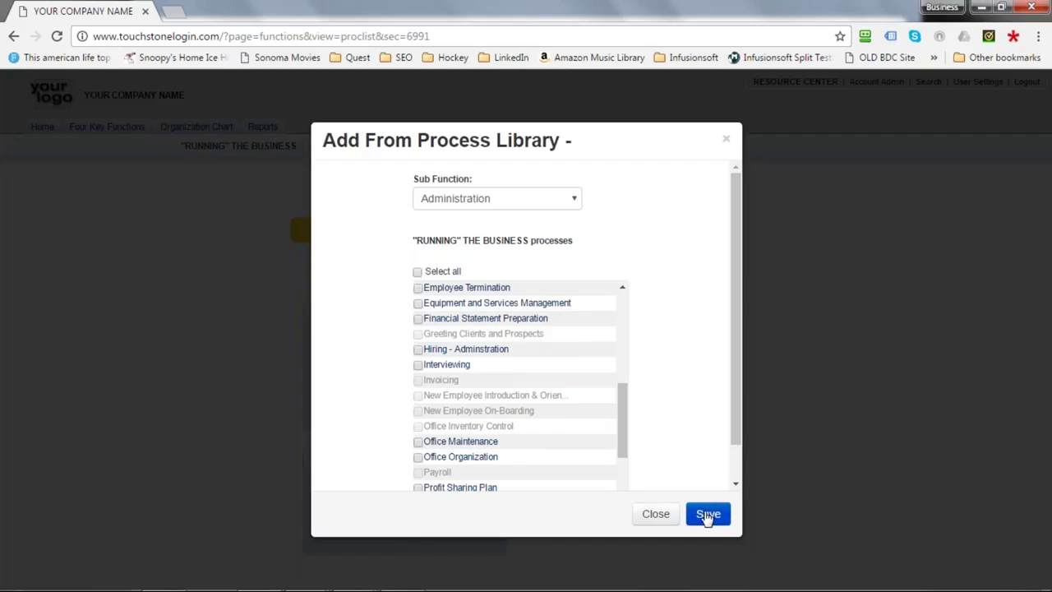
{"action": "left_click", "coordinate": [657, 518]}
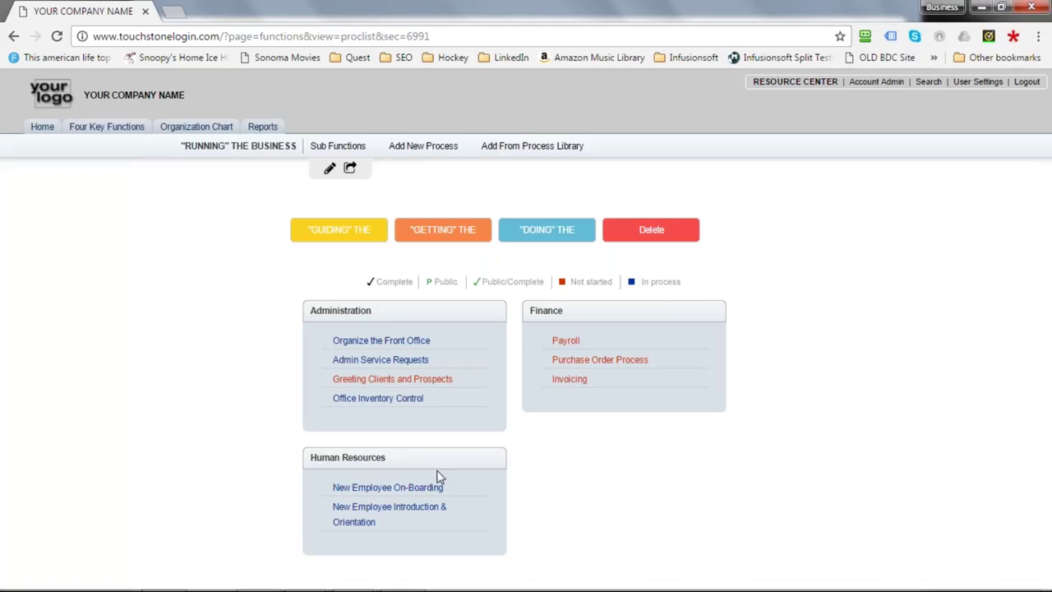
Open the New Employee On-Boarding process and check which job descriptions it is linked to, leaving the links as they are
{"action": "left_click", "coordinate": [372, 489]}
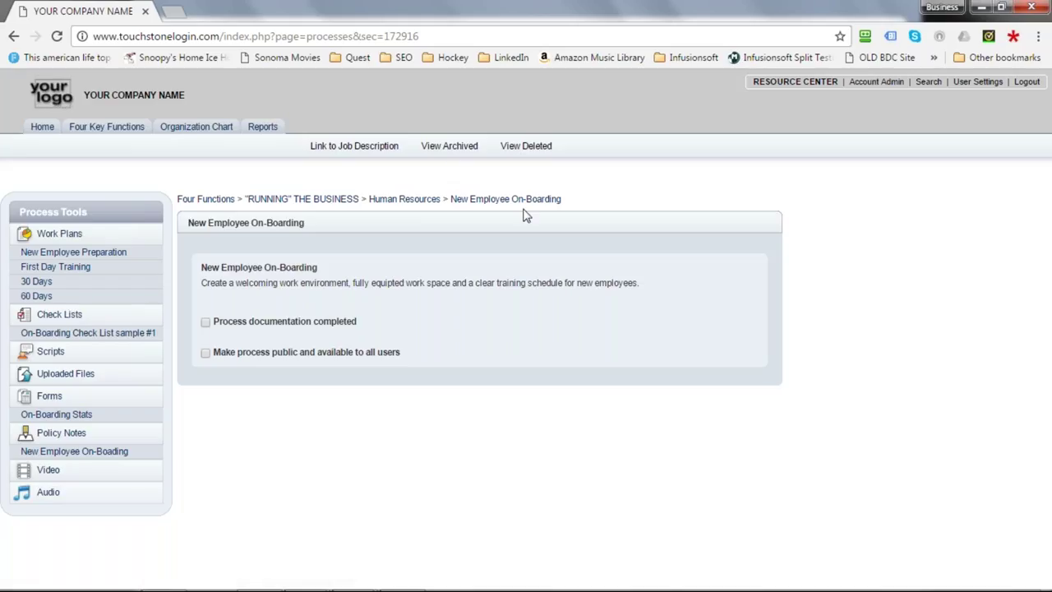
{"action": "left_click", "coordinate": [370, 151]}
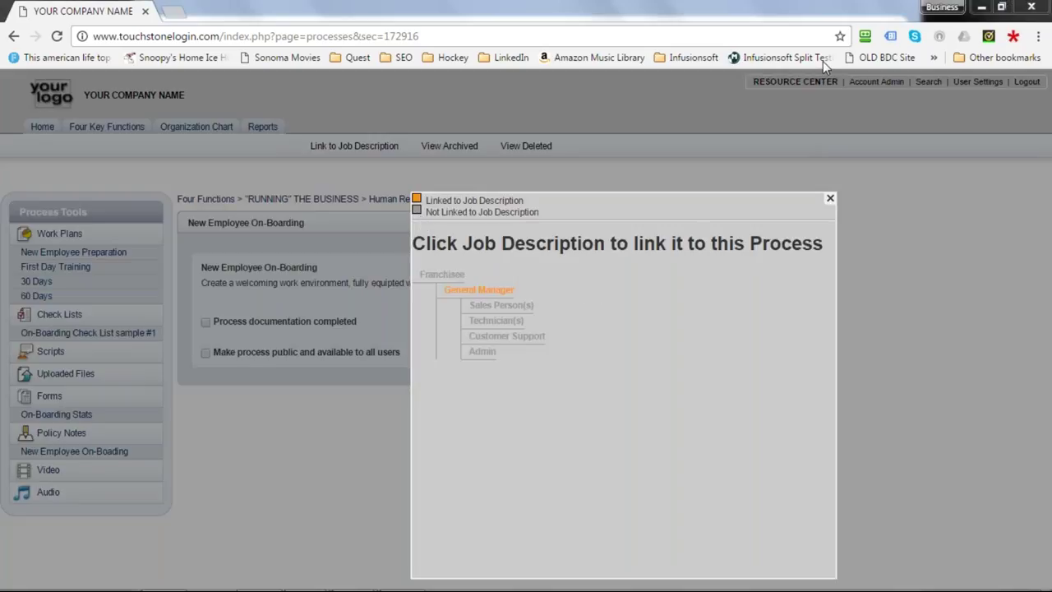
{"action": "left_click", "coordinate": [830, 202]}
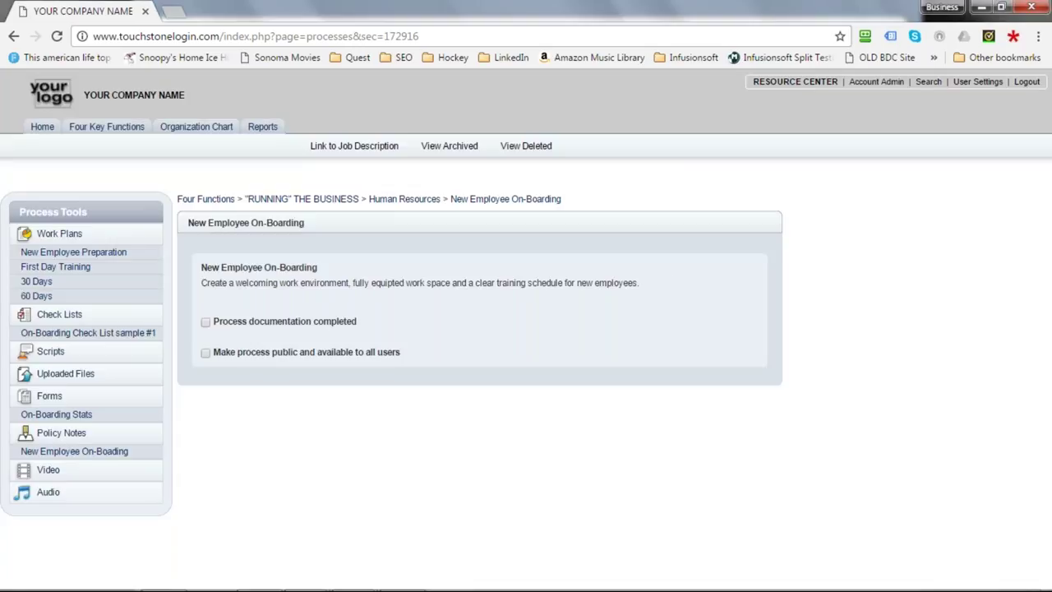
Open the New Employee Preparation work plan and read through its task list
{"action": "left_click", "coordinate": [58, 254]}
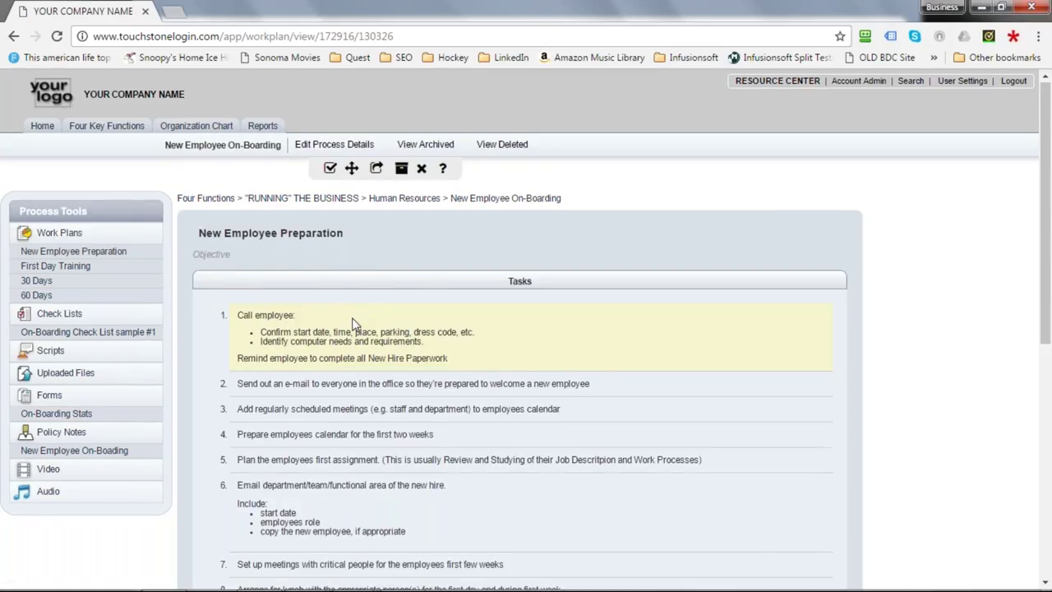
{"action": "scroll", "coordinate": [345, 304], "scroll_direction": "down", "scroll_amount": 3}
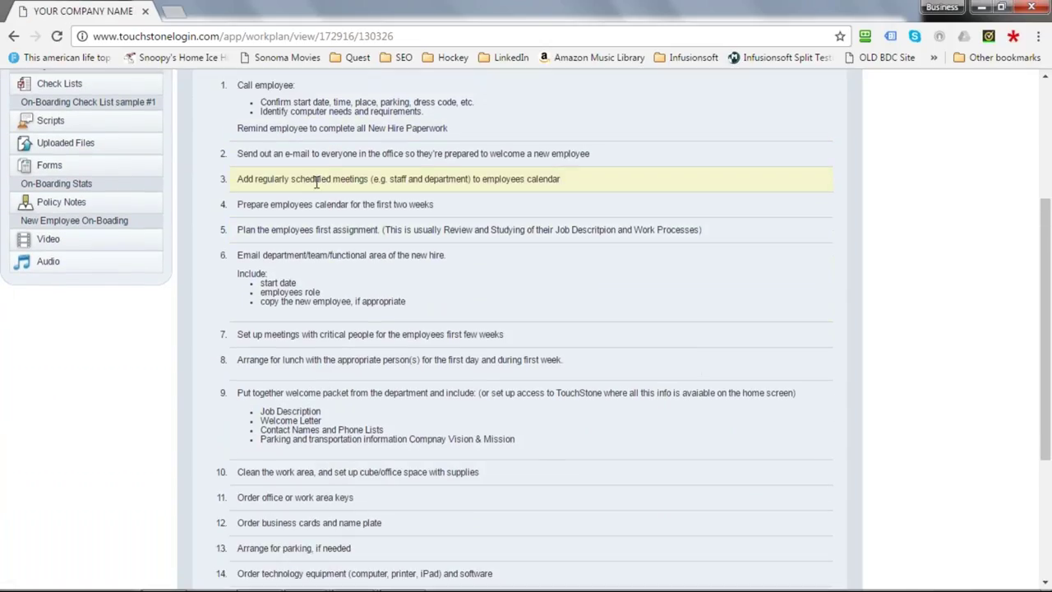
{"action": "scroll", "coordinate": [318, 272], "scroll_direction": "down", "scroll_amount": 1}
{"action": "scroll", "coordinate": [318, 273], "scroll_direction": "down", "scroll_amount": 2}
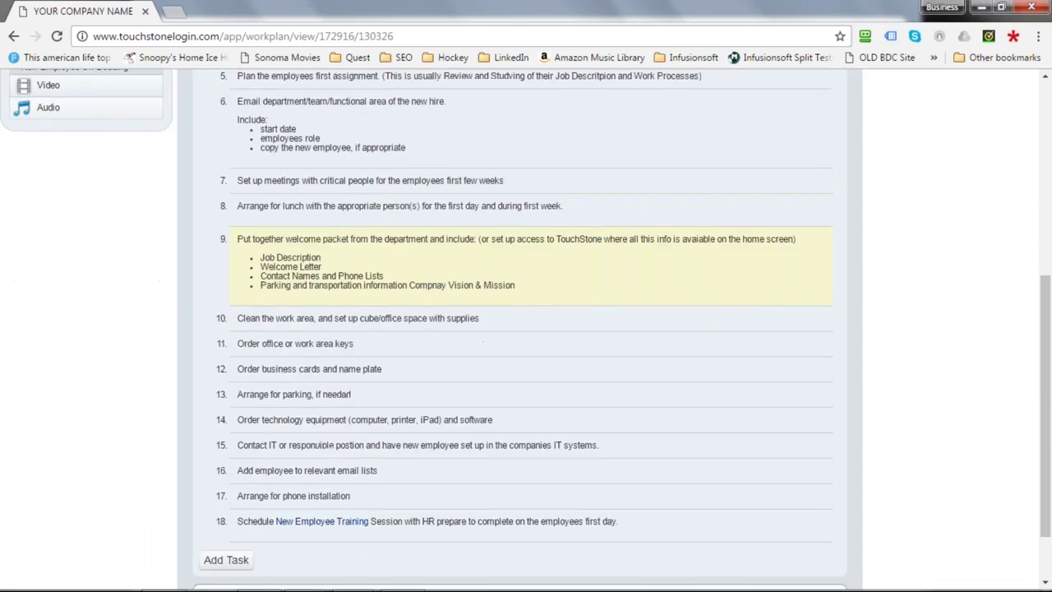
{"action": "scroll", "coordinate": [305, 277], "scroll_direction": "up", "scroll_amount": 5}
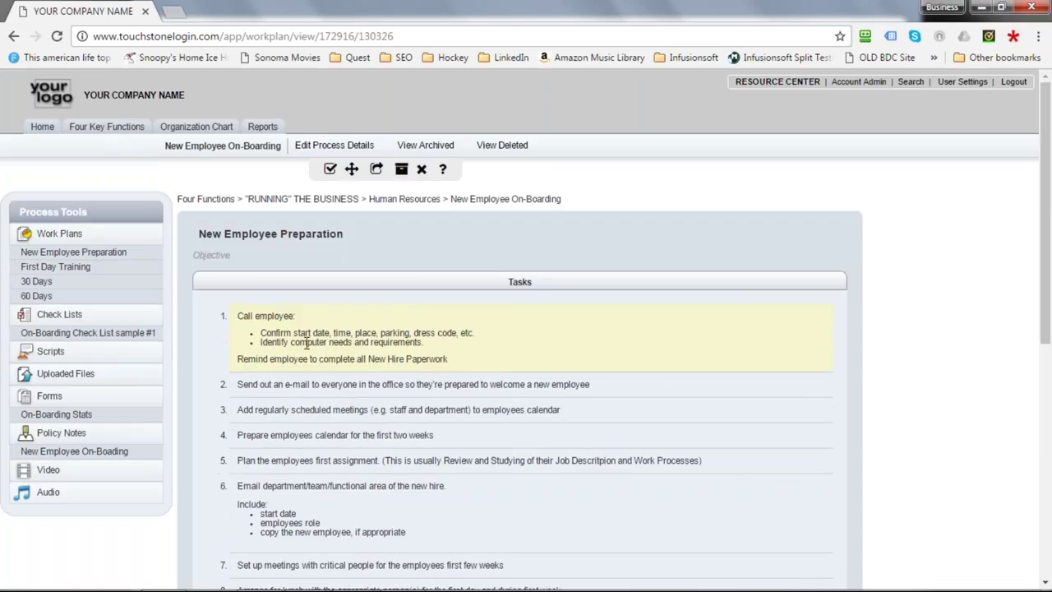
{"action": "scroll", "coordinate": [306, 343], "scroll_direction": "down", "scroll_amount": 2}
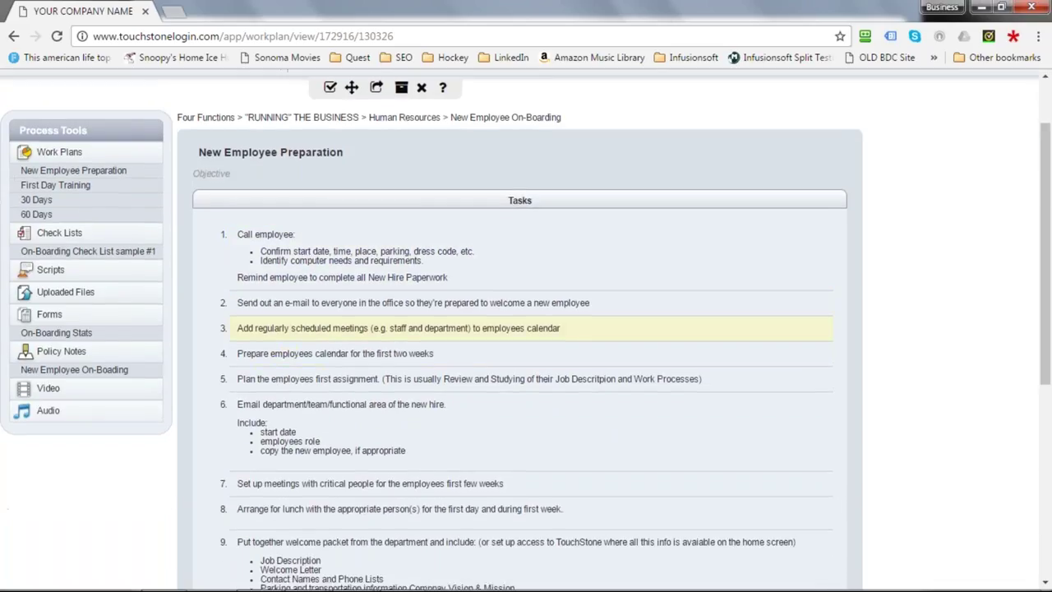
{"action": "scroll", "coordinate": [300, 345], "scroll_direction": "up", "scroll_amount": 2}
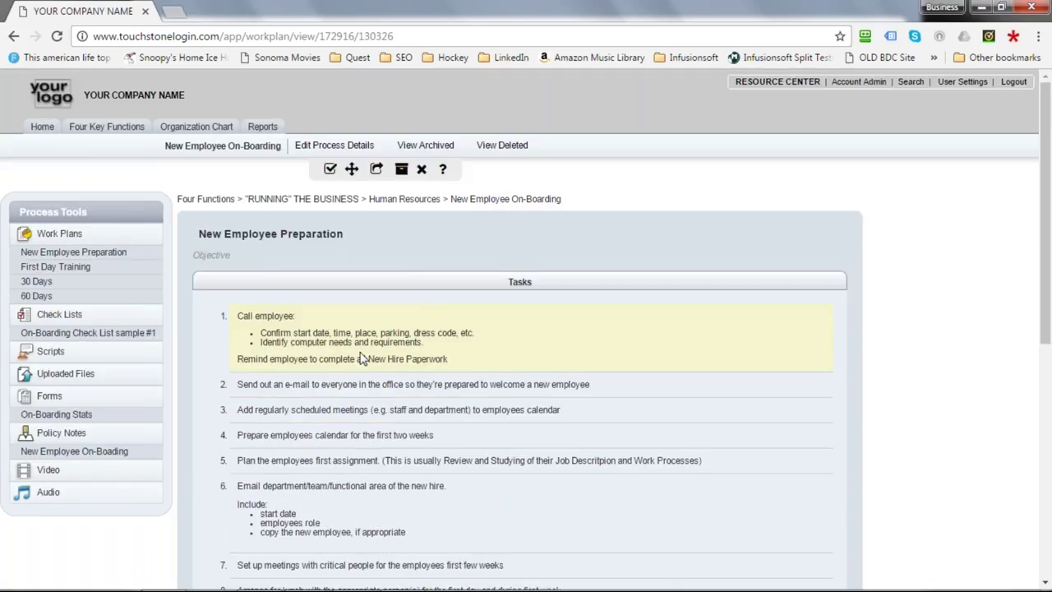
{"action": "scroll", "coordinate": [366, 332], "scroll_direction": "down", "scroll_amount": 1}
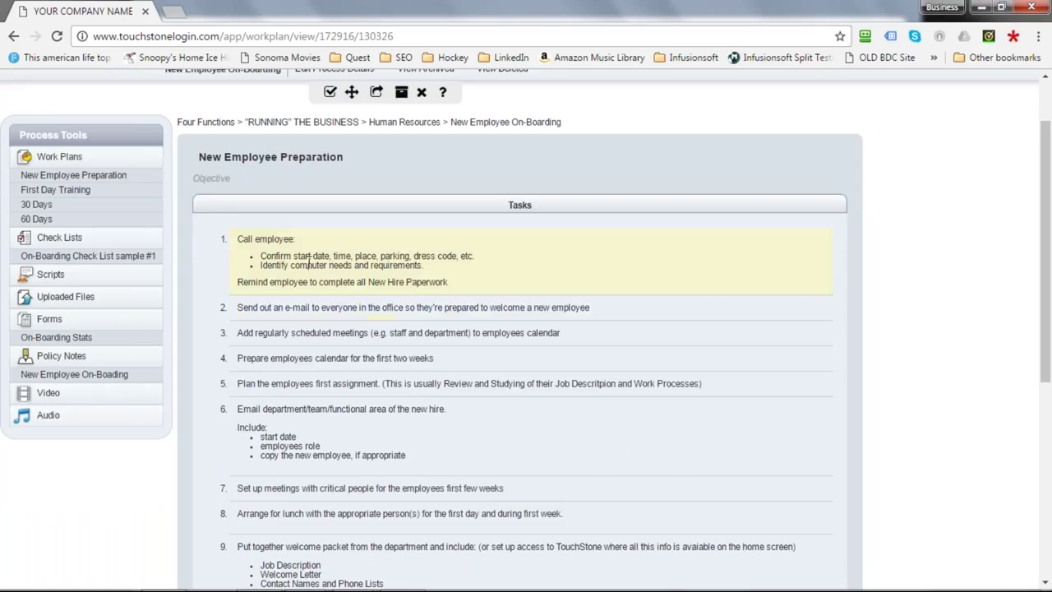
{"action": "scroll", "coordinate": [313, 278], "scroll_direction": "down", "scroll_amount": 5}
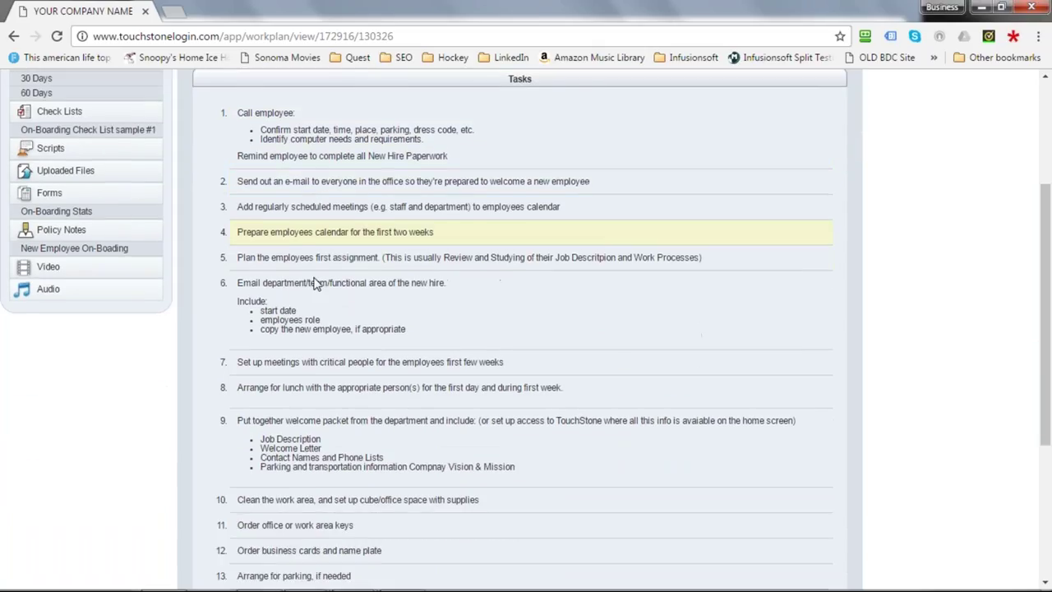
Follow the link to the New Employee Training work plan and review its tasks and linked documents
{"action": "left_click", "coordinate": [314, 444]}
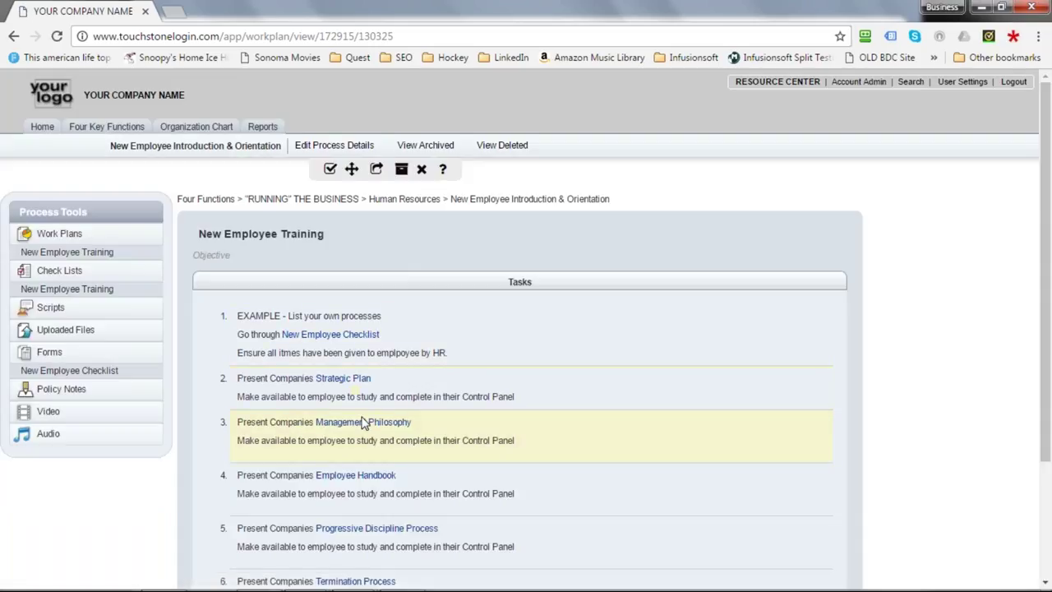
{"action": "scroll", "coordinate": [369, 423], "scroll_direction": "down", "scroll_amount": 2}
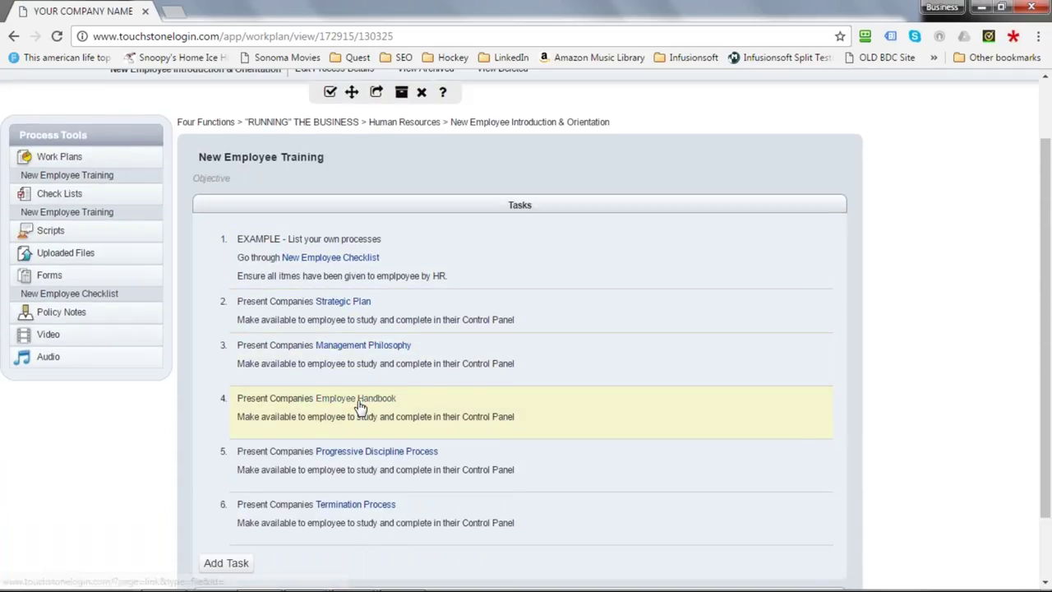
{"action": "scroll", "coordinate": [345, 329], "scroll_direction": "up", "scroll_amount": 2}
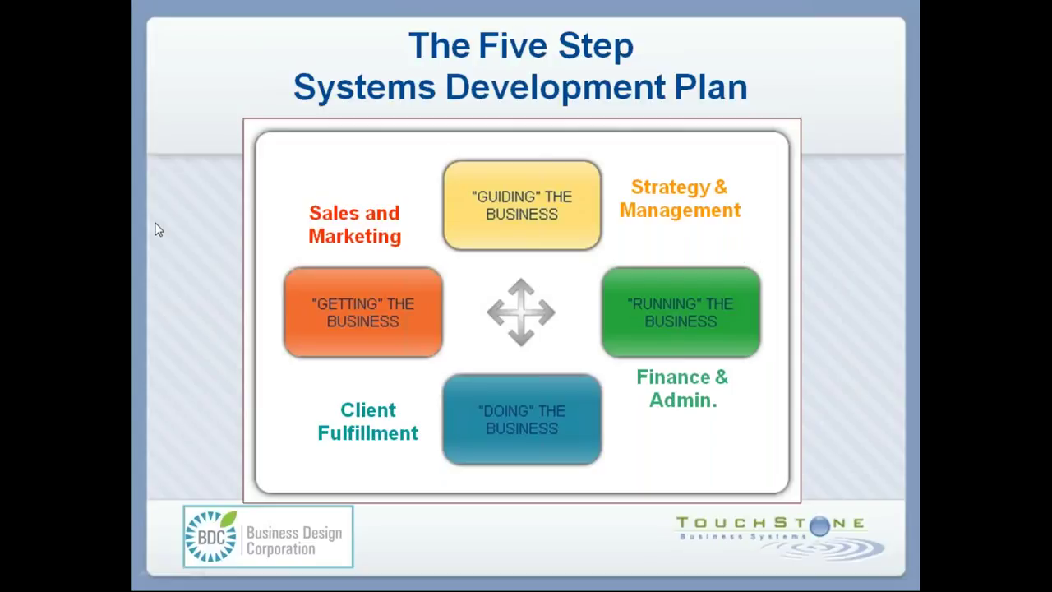
{"action": "key", "text": "Right"}
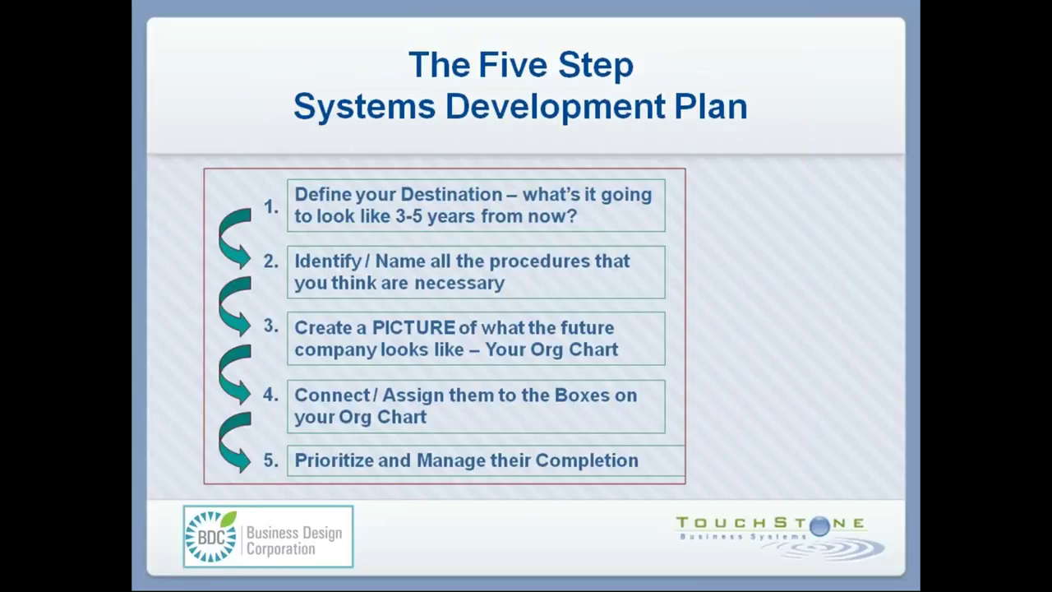
{"action": "key", "text": "Right"}
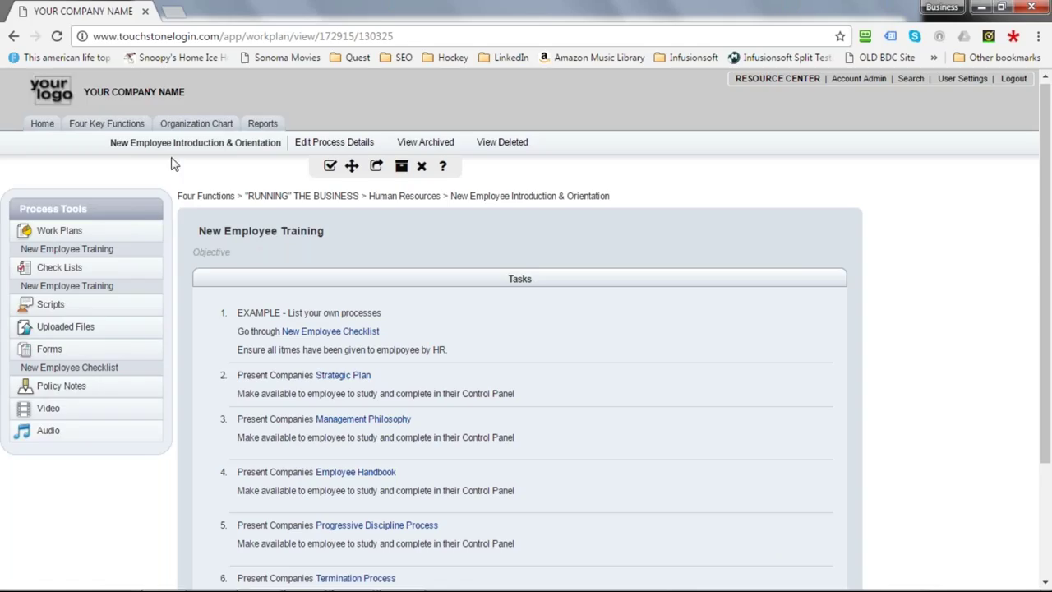
Return to the overview of the four key business functions
{"action": "left_click", "coordinate": [131, 125]}
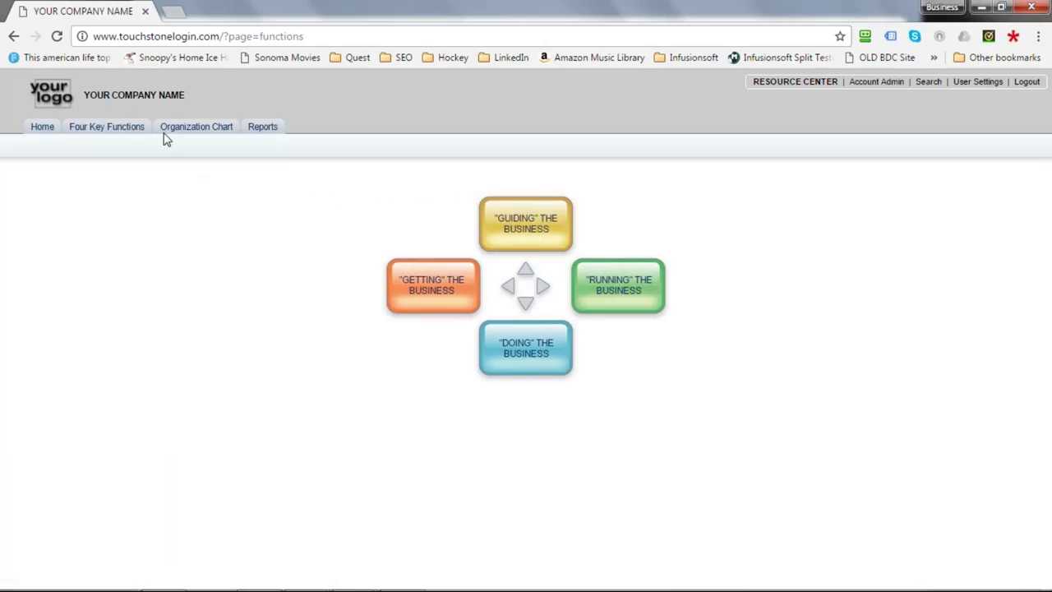
Open the Sales Person(s) job description from the organization chart, re-save its title as Sales Person(s), and return to the chart
{"action": "left_click", "coordinate": [190, 132]}
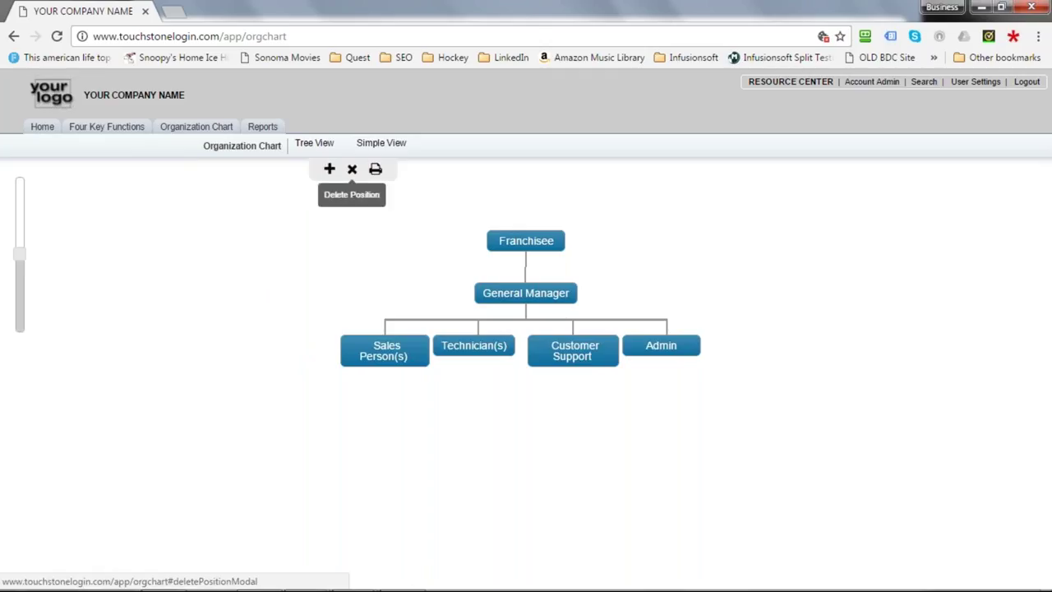
{"action": "left_click", "coordinate": [386, 352]}
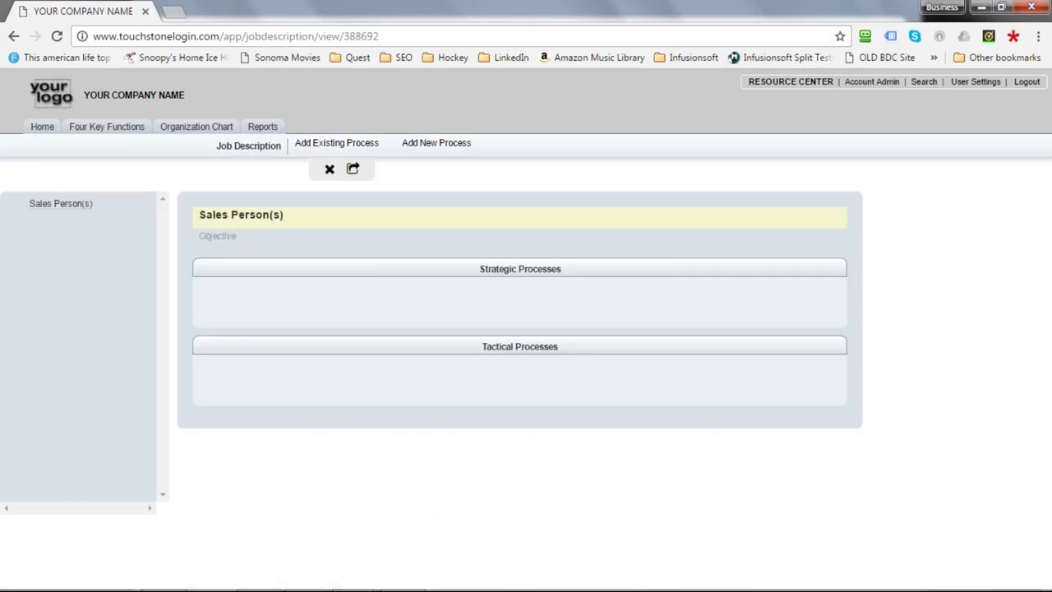
{"action": "left_click", "coordinate": [261, 216]}
{"action": "triple_click", "coordinate": [267, 216]}
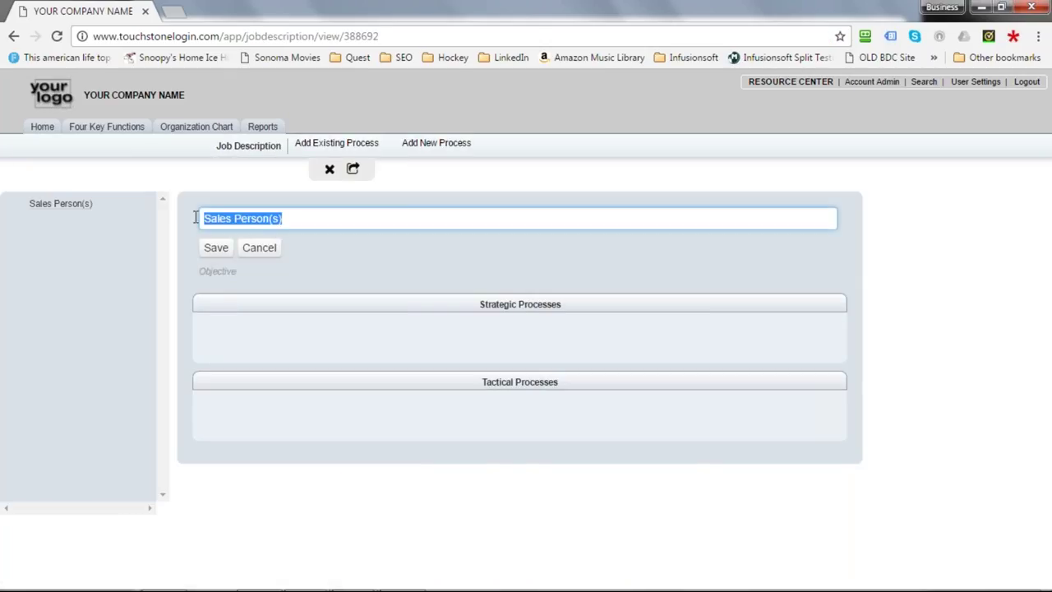
{"action": "left_click", "coordinate": [215, 248]}
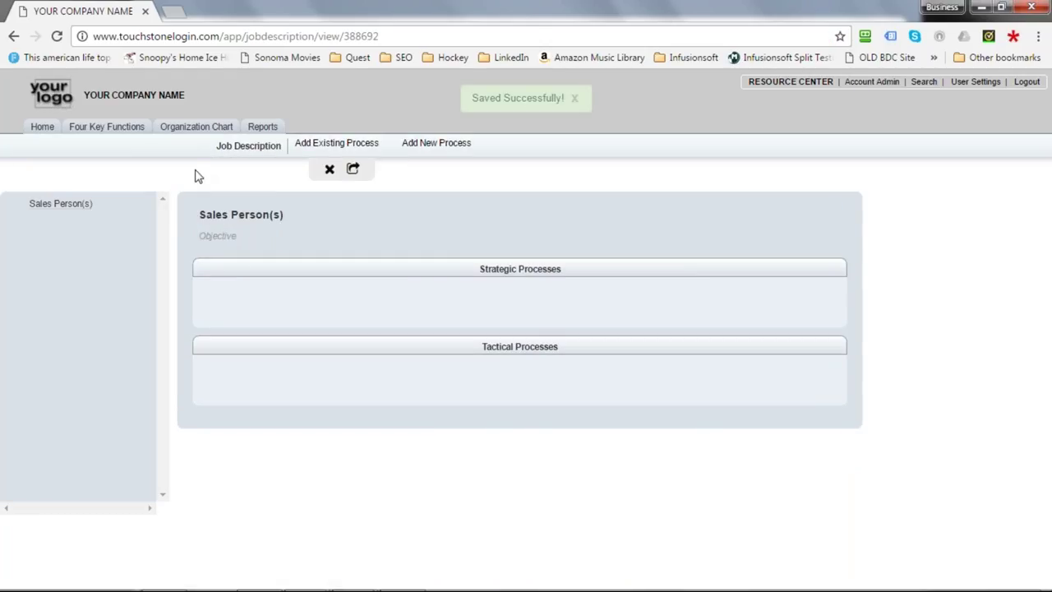
{"action": "left_click", "coordinate": [196, 128]}
{"action": "mouse_move", "coordinate": [386, 353]}
{"action": "left_mouse_down"}
{"action": "mouse_move", "coordinate": [451, 366]}
{"action": "mouse_move", "coordinate": [389, 365]}
{"action": "left_mouse_up"}
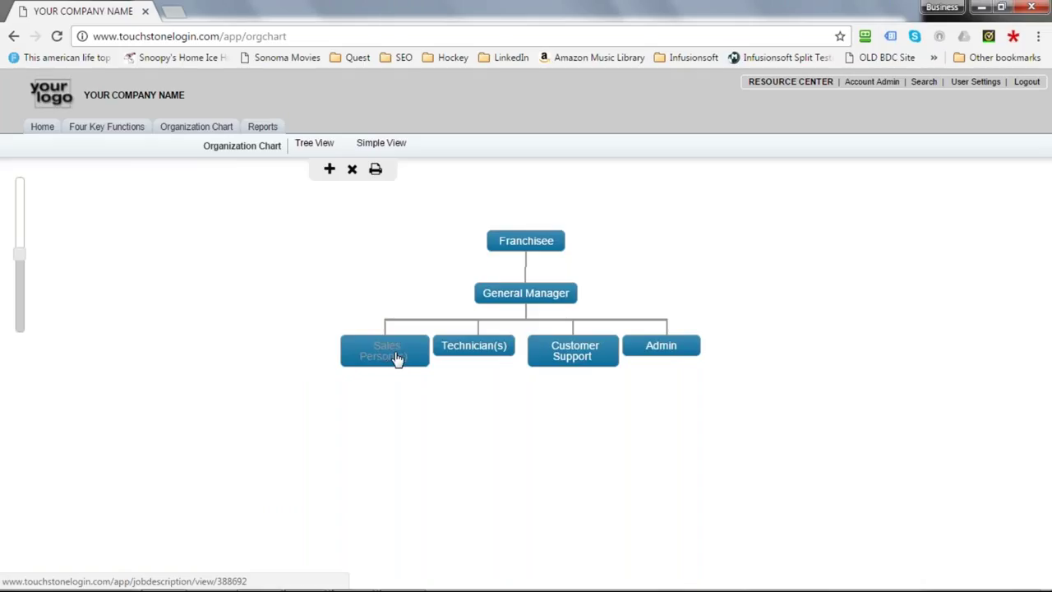
Link the Re-Targeting Past Clients process under Getting the Business to the General Manager job description as Strategic
{"action": "left_click", "coordinate": [117, 134]}
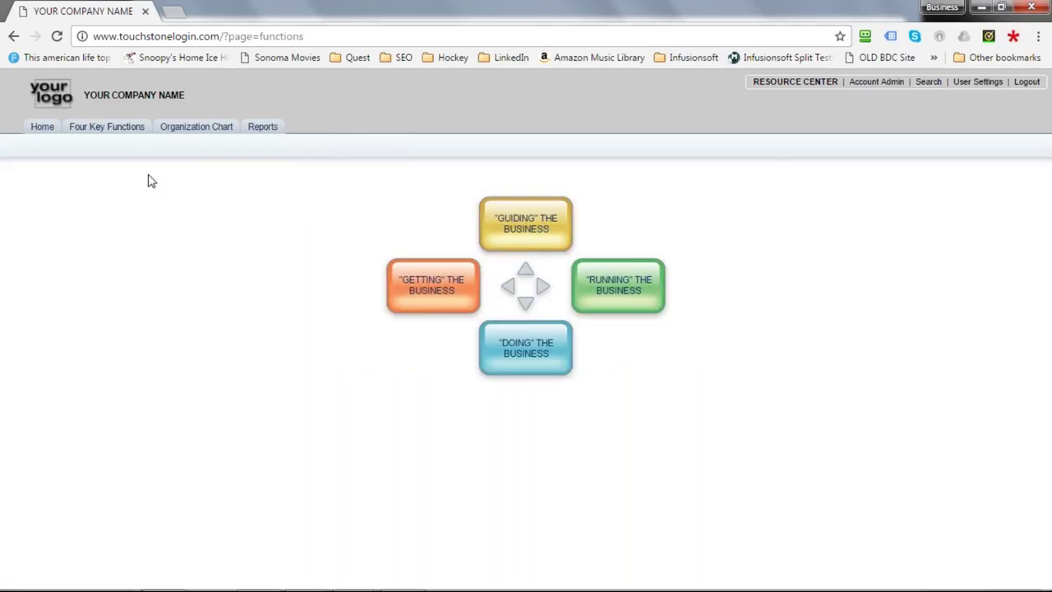
{"action": "left_click", "coordinate": [427, 287]}
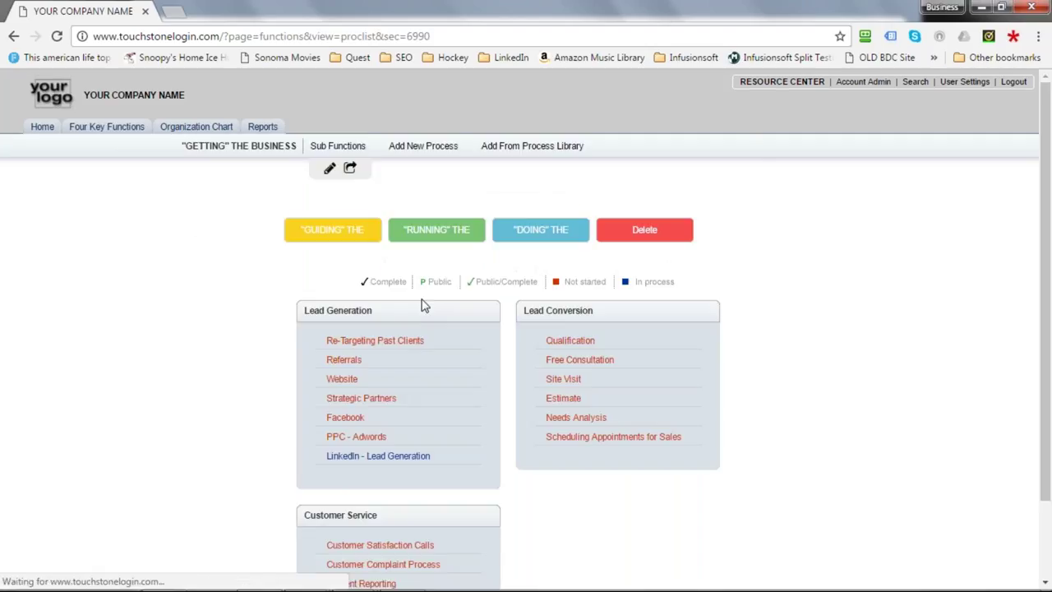
{"action": "left_click", "coordinate": [354, 341]}
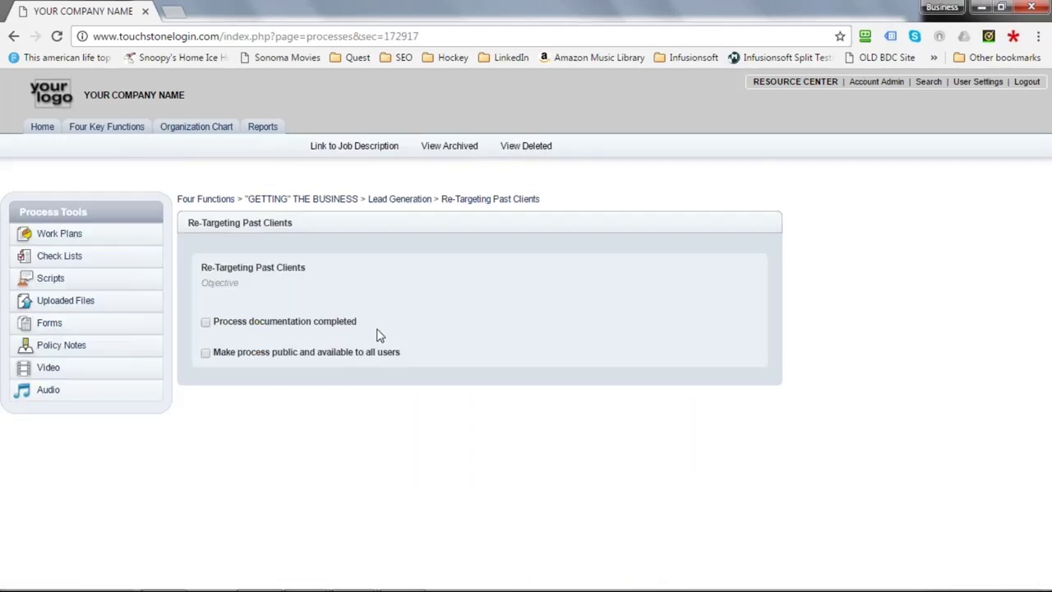
{"action": "left_click", "coordinate": [367, 150]}
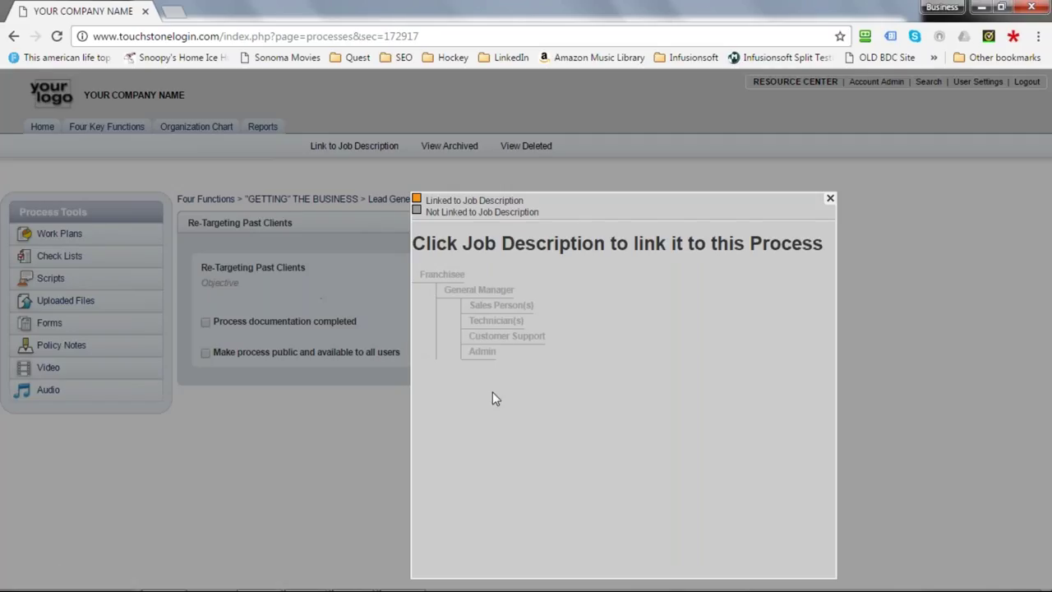
{"action": "left_click", "coordinate": [489, 294]}
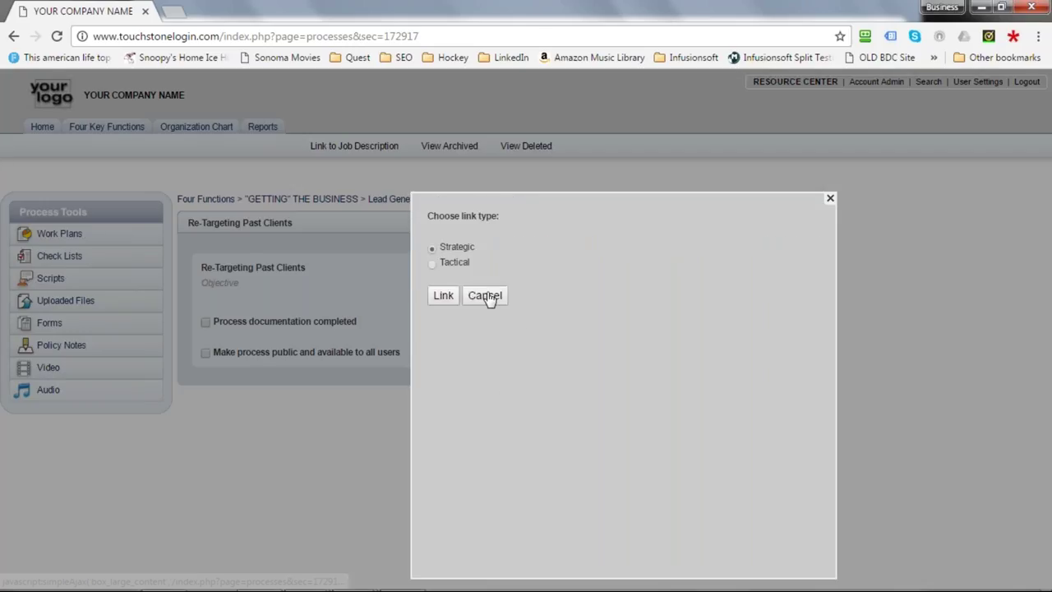
{"action": "left_click", "coordinate": [443, 298]}
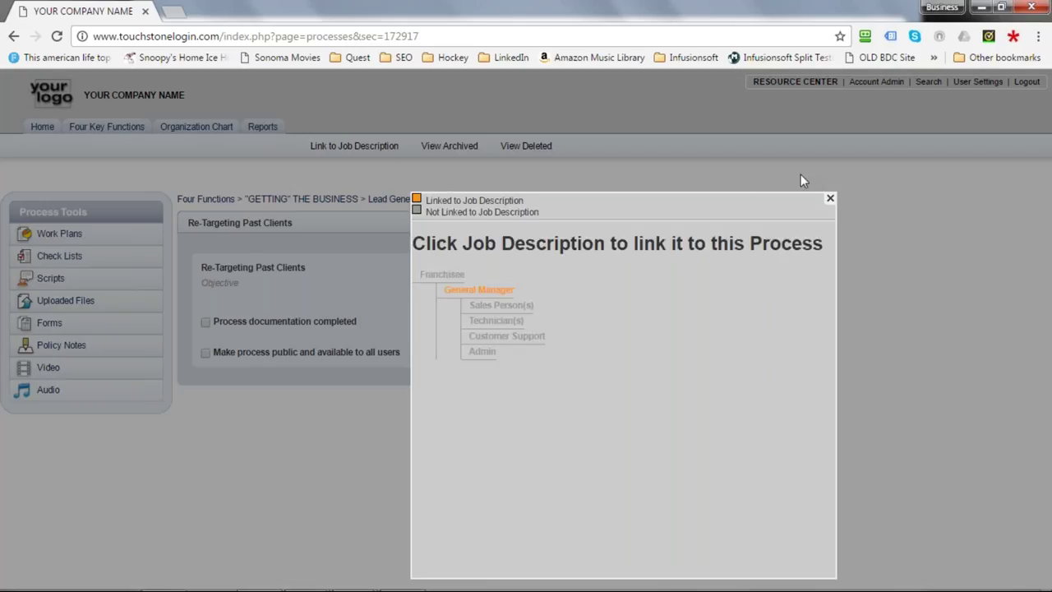
{"action": "left_click", "coordinate": [830, 200]}
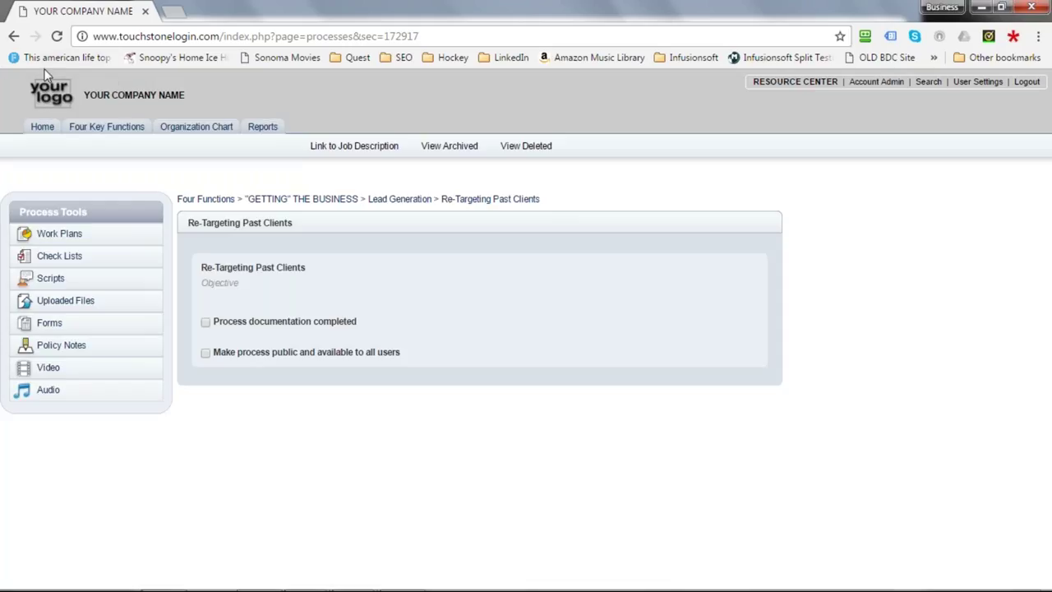
Link the Referrals process under Lead Generation to the Sales Person(s) job description as Strategic and also to General Manager
{"action": "left_click", "coordinate": [14, 37]}
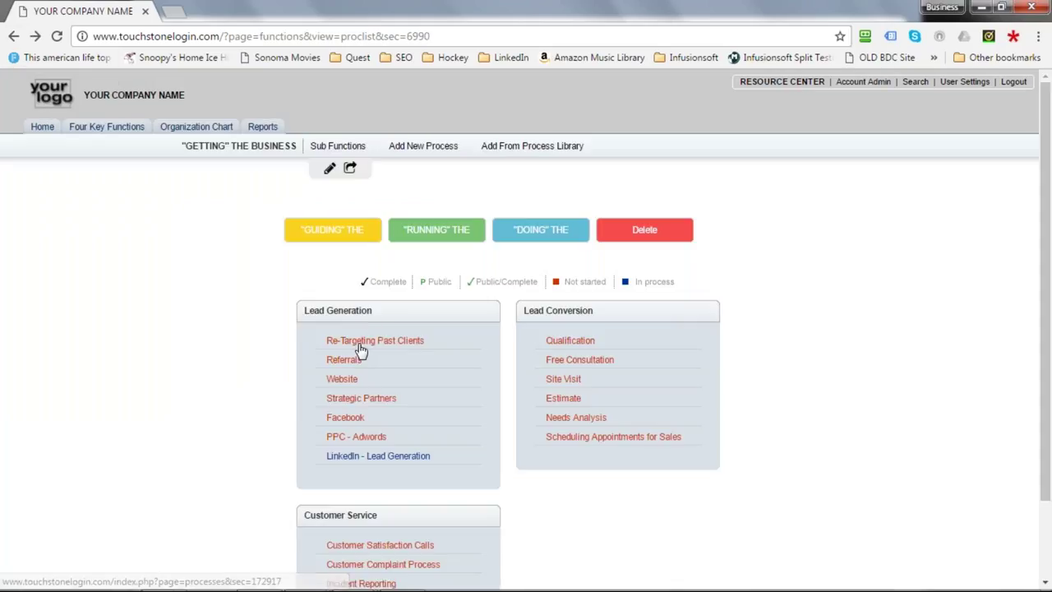
{"action": "left_click", "coordinate": [355, 361]}
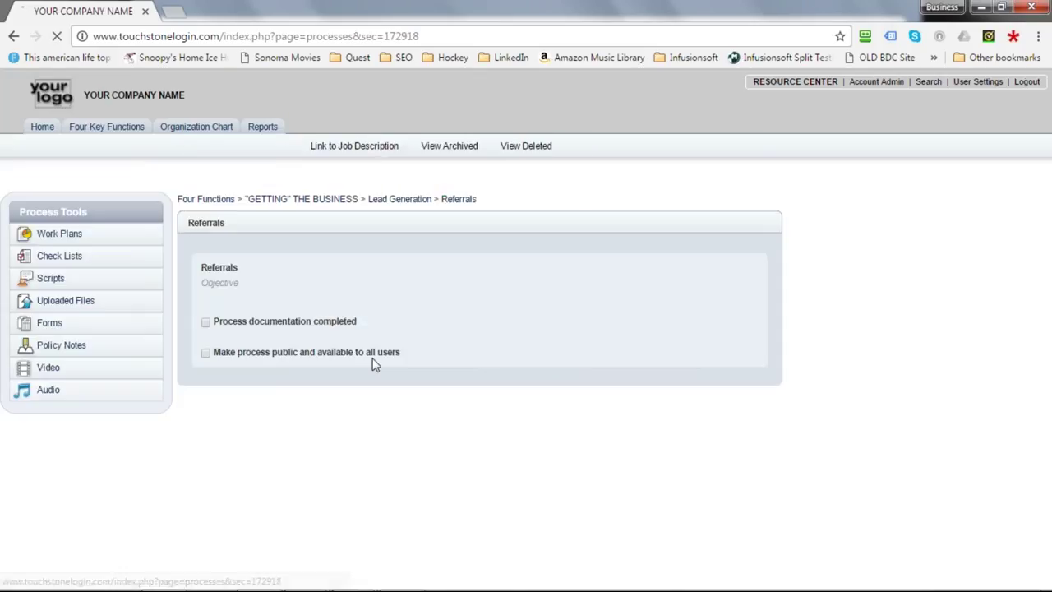
{"action": "left_click", "coordinate": [346, 149]}
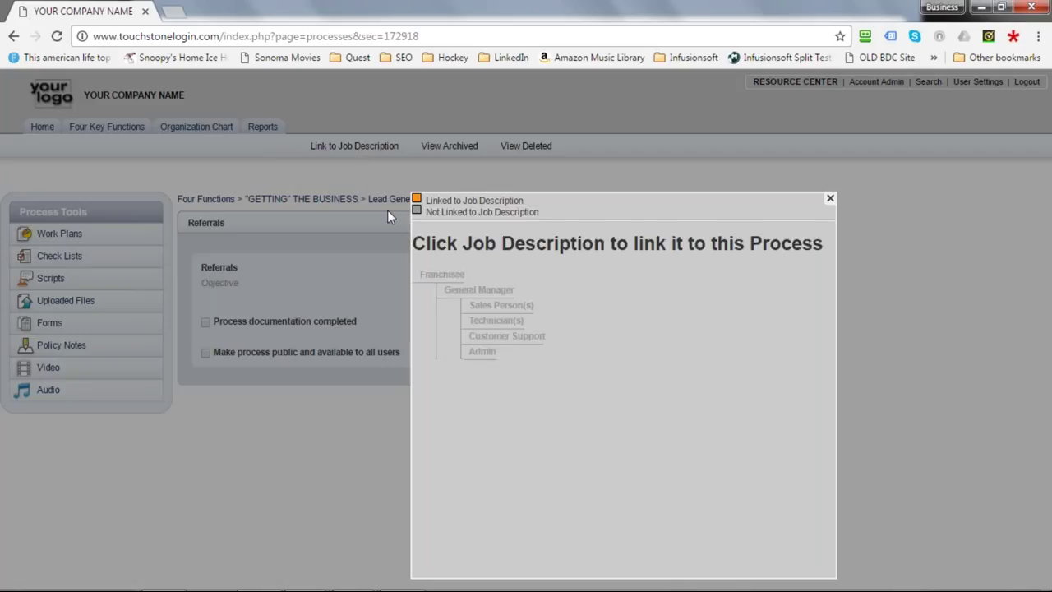
{"action": "left_click", "coordinate": [457, 290]}
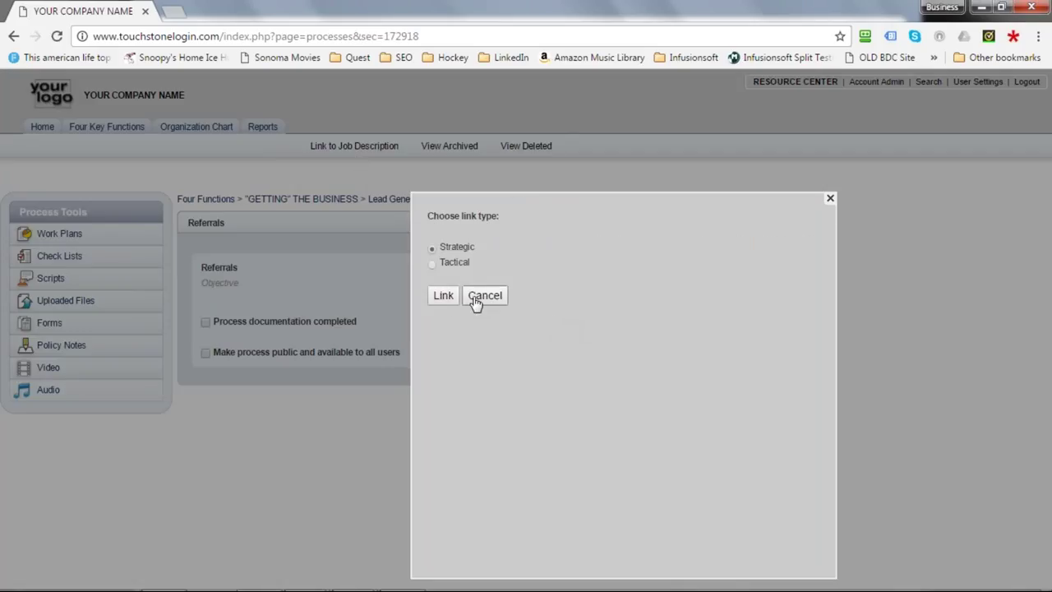
{"action": "left_click", "coordinate": [445, 301]}
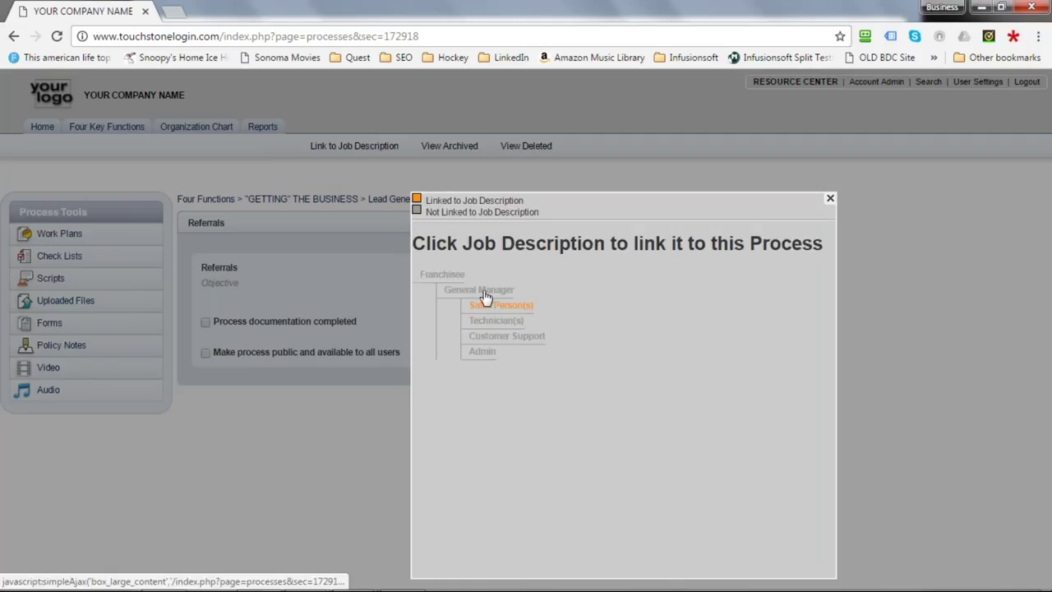
{"action": "left_click", "coordinate": [483, 293]}
{"action": "left_click", "coordinate": [445, 297]}
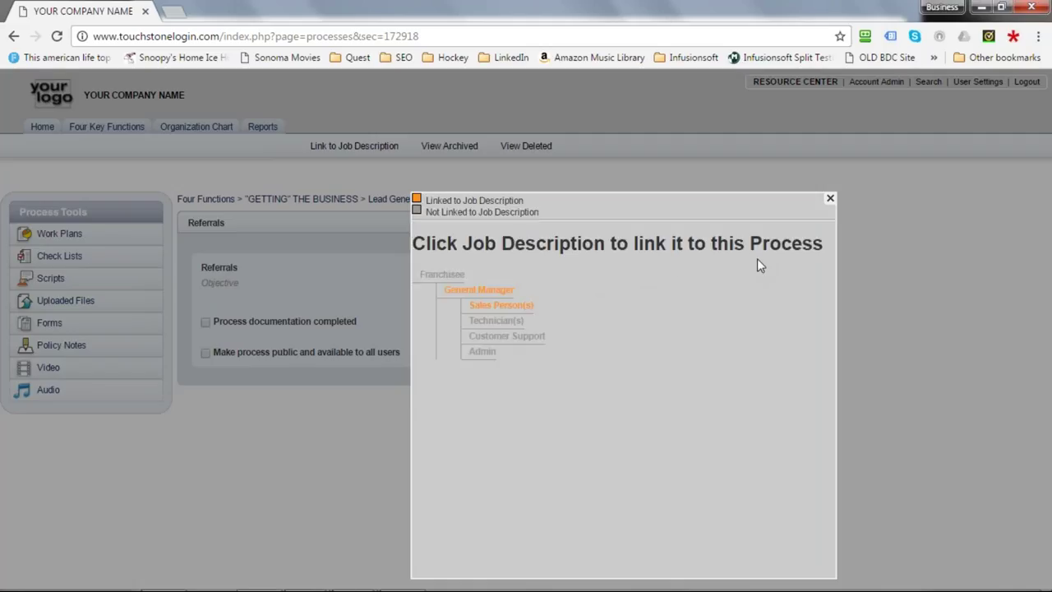
{"action": "left_click", "coordinate": [829, 199]}
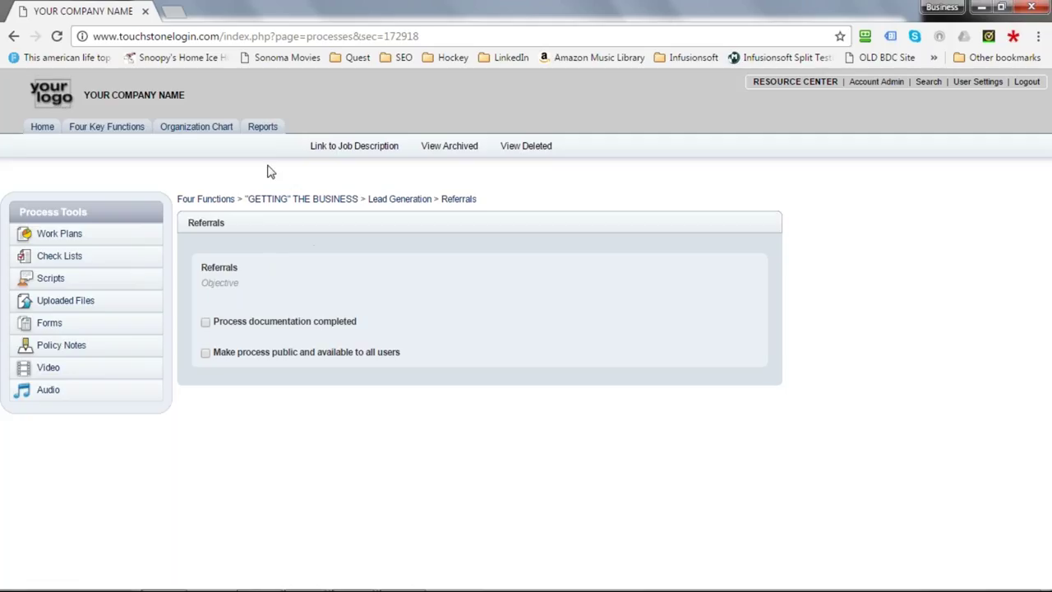
Open the Admin job description from the organization chart and read through its strategic and tactical processes
{"action": "left_click", "coordinate": [193, 134]}
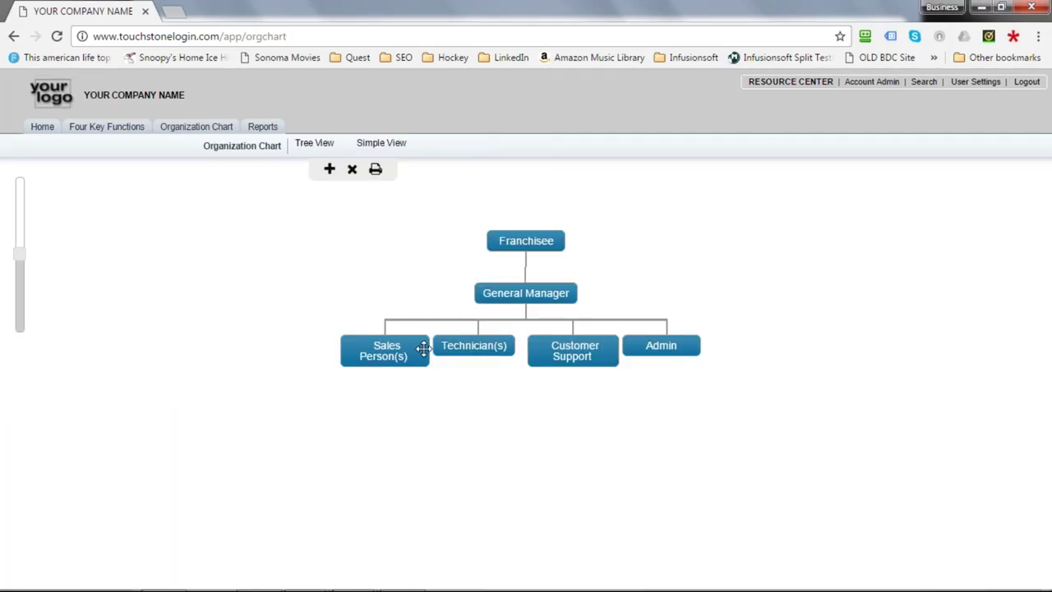
{"action": "left_click", "coordinate": [663, 352]}
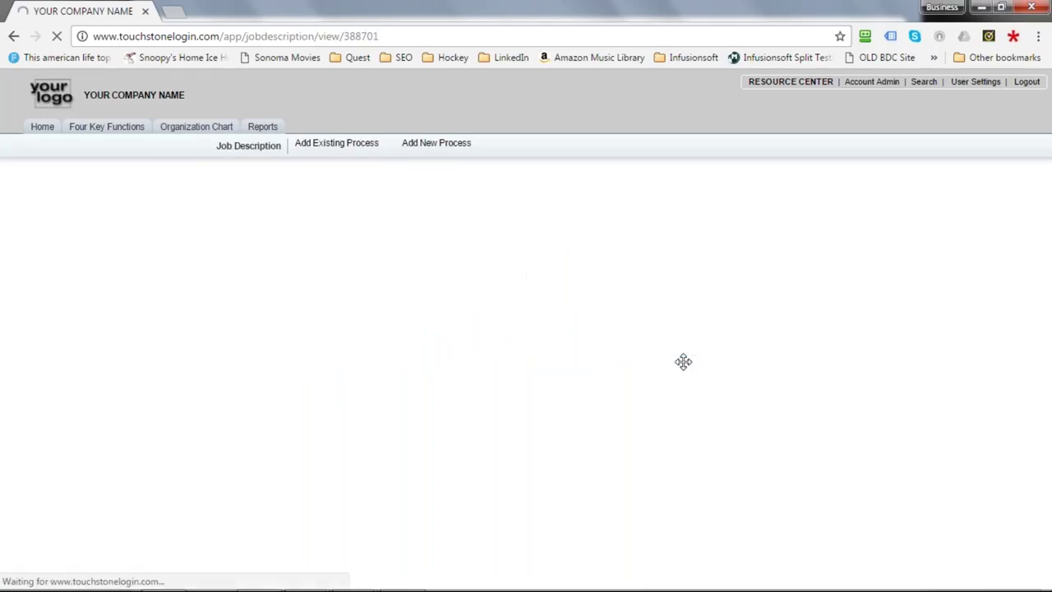
{"action": "scroll", "coordinate": [329, 329], "scroll_direction": "down", "scroll_amount": 2}
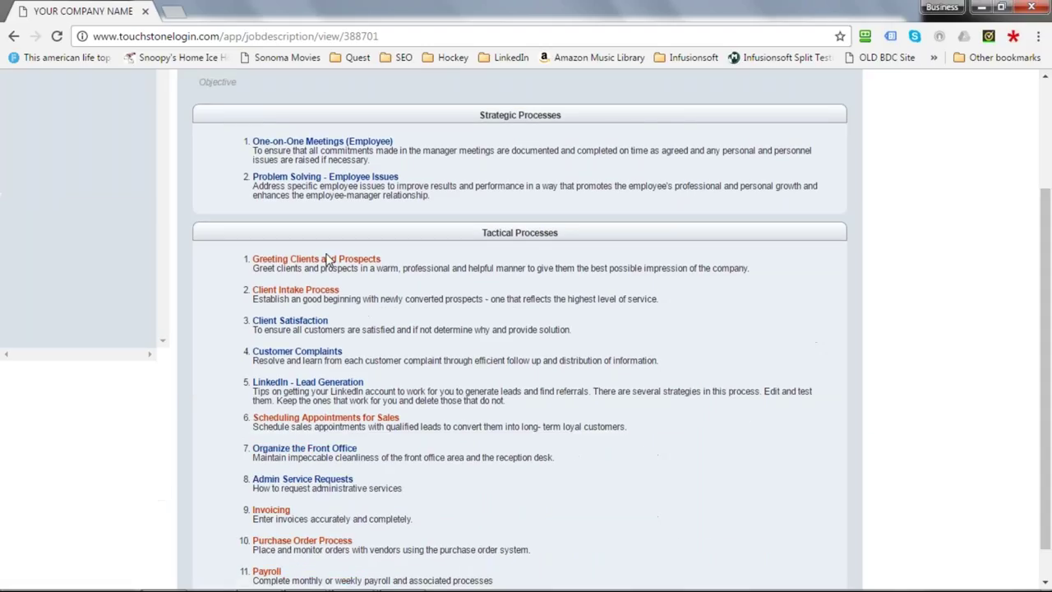
{"action": "scroll", "coordinate": [329, 330], "scroll_direction": "down", "scroll_amount": 1}
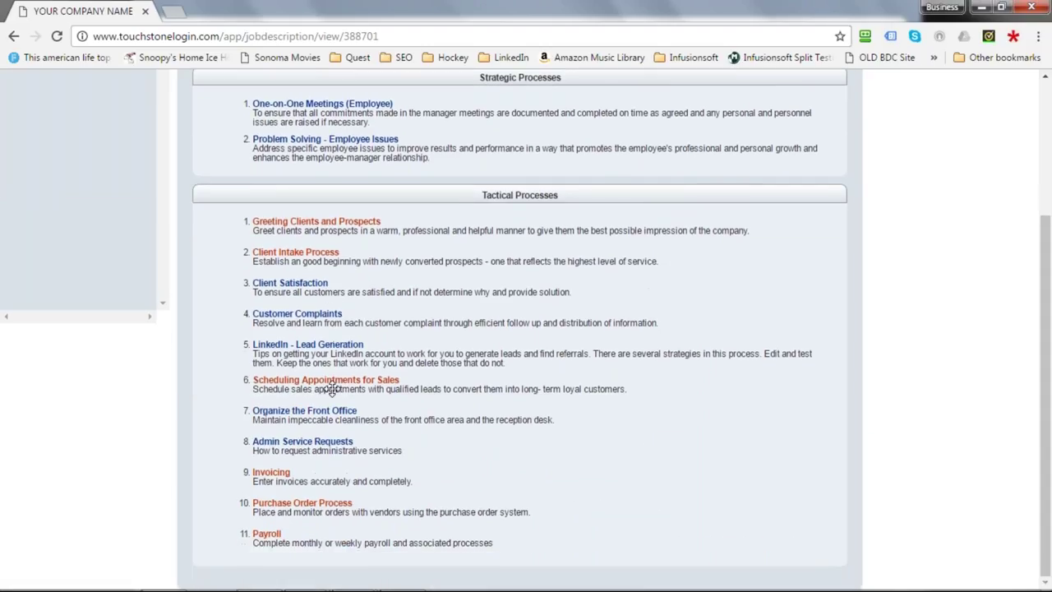
{"action": "scroll", "coordinate": [330, 386], "scroll_direction": "up", "scroll_amount": 2}
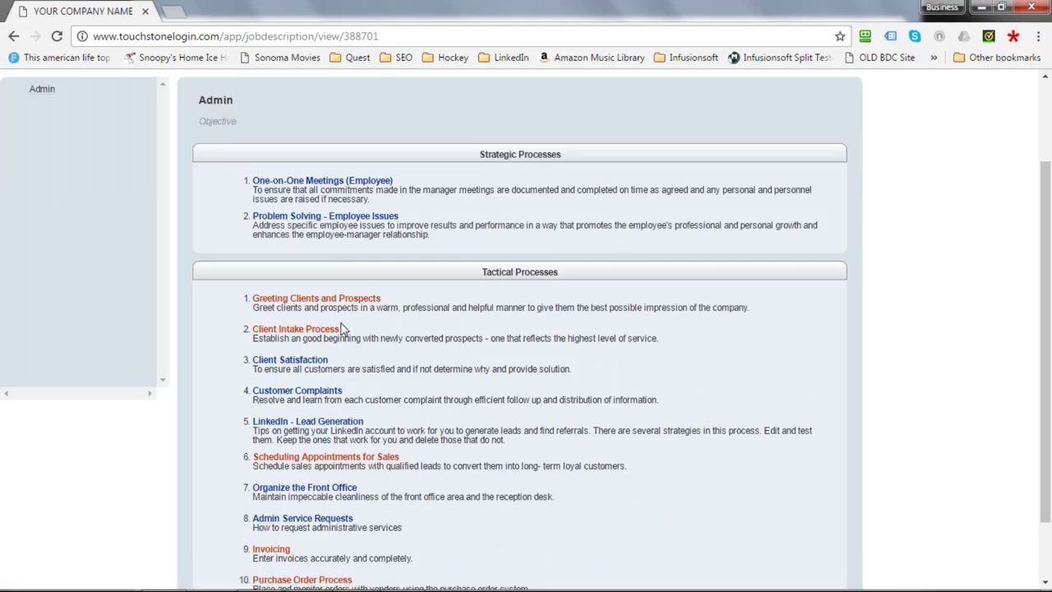
{"action": "scroll", "coordinate": [341, 325], "scroll_direction": "down", "scroll_amount": 2}
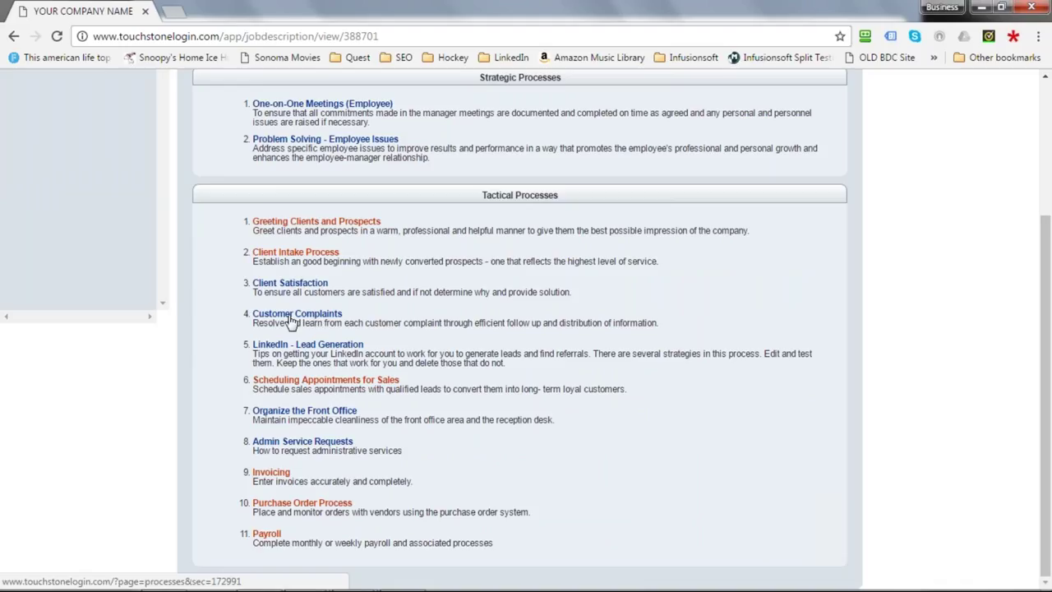
Open the Customer Complaints process and read the tasks in its Handling and Processing a Customer Complaint - Client Sample work plan
{"action": "left_click", "coordinate": [311, 318]}
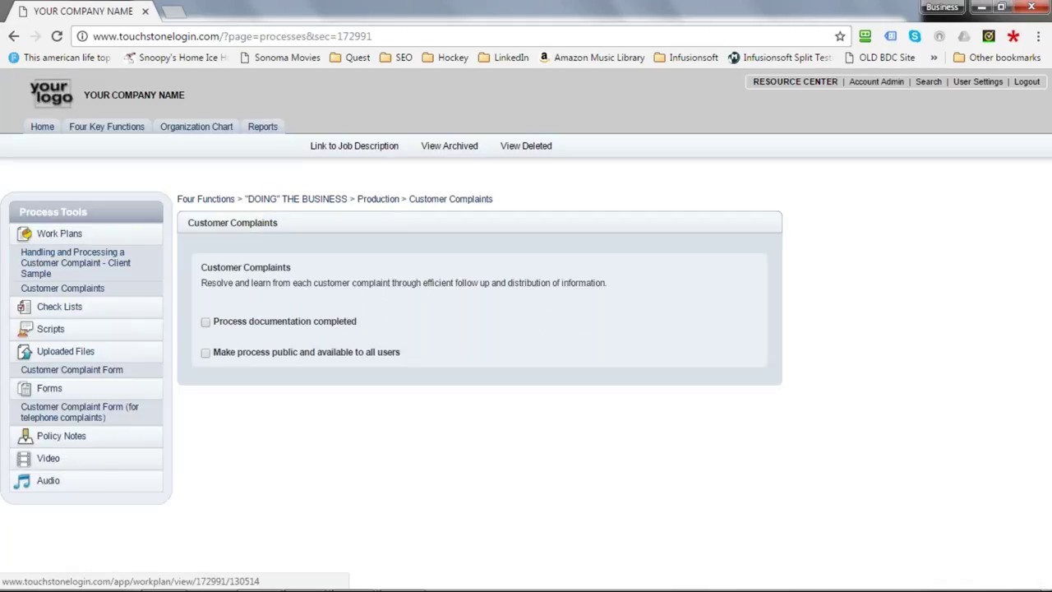
{"action": "left_click", "coordinate": [43, 271]}
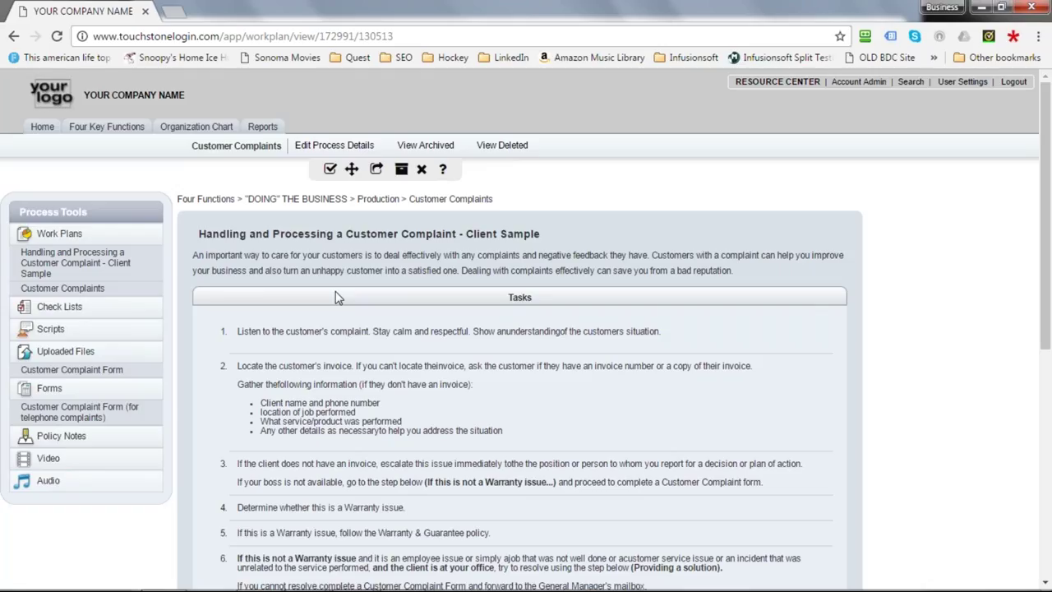
{"action": "scroll", "coordinate": [345, 312], "scroll_direction": "down", "scroll_amount": 1}
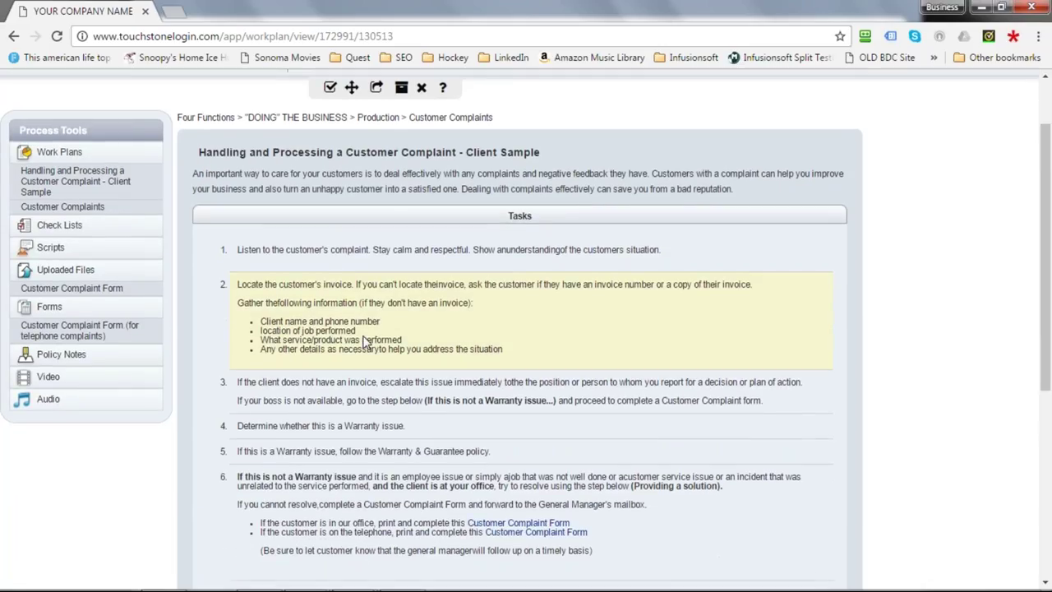
{"action": "scroll", "coordinate": [365, 343], "scroll_direction": "down", "scroll_amount": 1}
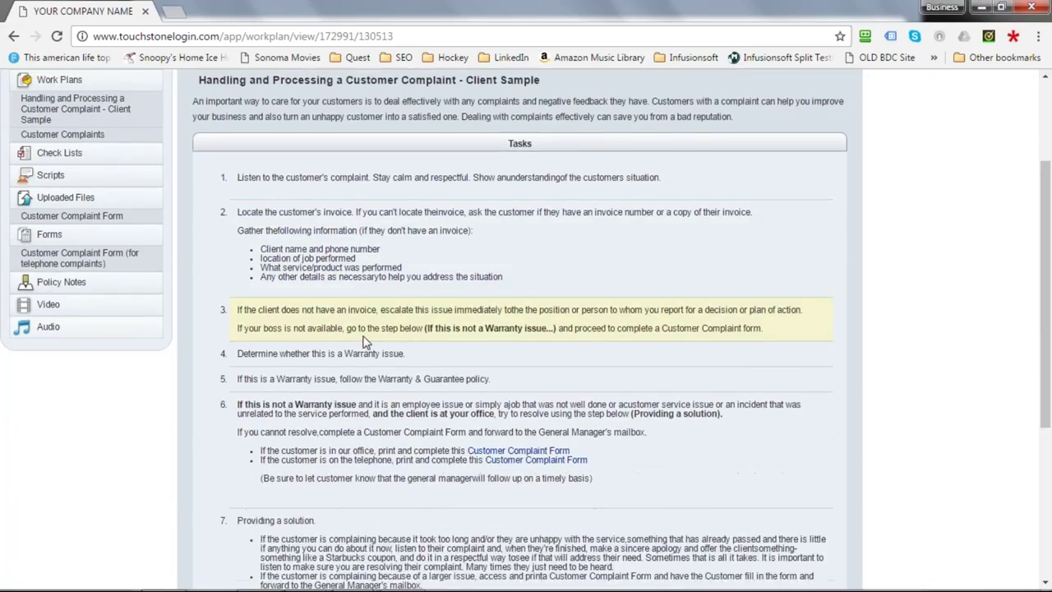
Examine the Customer Complaint Form for telephone complaints and return to the complaint-handling work plan to review its tasks
{"action": "left_click", "coordinate": [80, 260]}
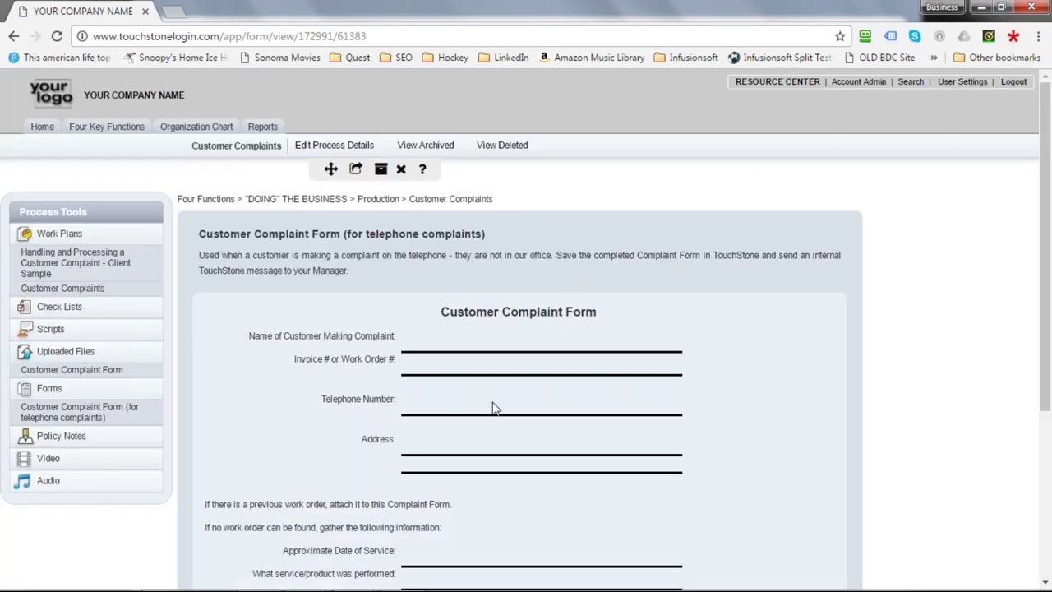
{"action": "scroll", "coordinate": [493, 406], "scroll_direction": "down", "scroll_amount": 1}
{"action": "scroll", "coordinate": [493, 407], "scroll_direction": "up", "scroll_amount": 1}
{"action": "left_click", "coordinate": [66, 264]}
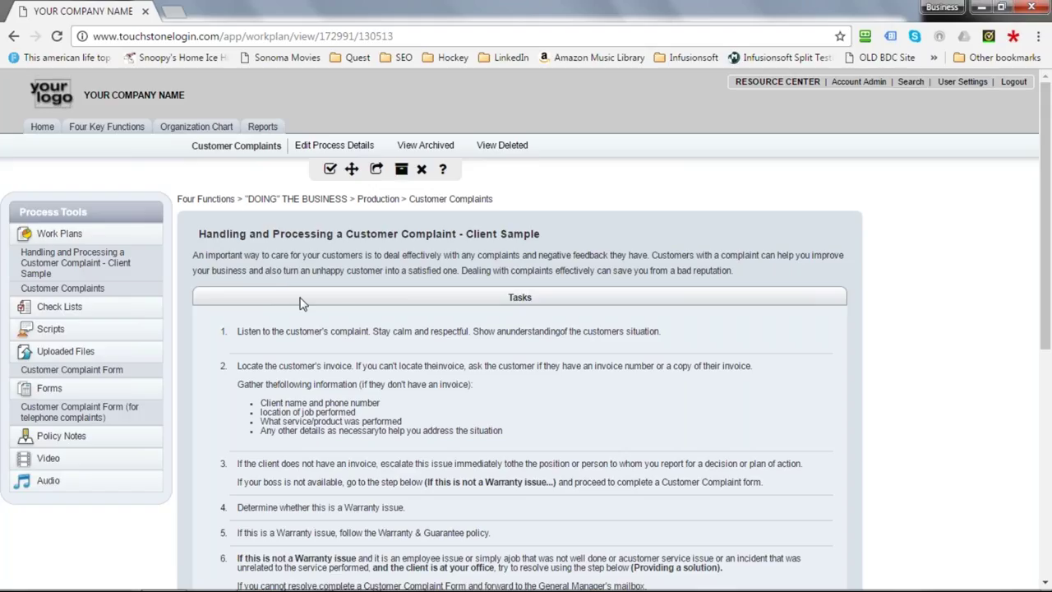
{"action": "scroll", "coordinate": [348, 319], "scroll_direction": "down", "scroll_amount": 1}
{"action": "scroll", "coordinate": [196, 132], "scroll_direction": "down", "scroll_amount": 2}
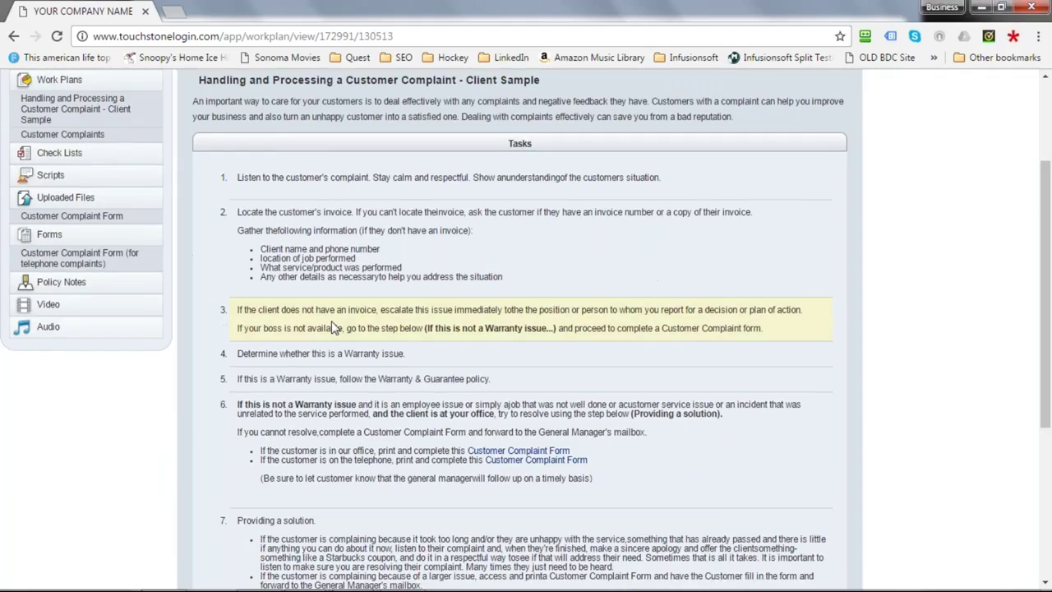
{"action": "scroll", "coordinate": [195, 132], "scroll_direction": "up", "scroll_amount": 3}
Return to the Admin job description through the organization chart and review its linked strategic and tactical processes again
{"action": "left_click", "coordinate": [195, 128]}
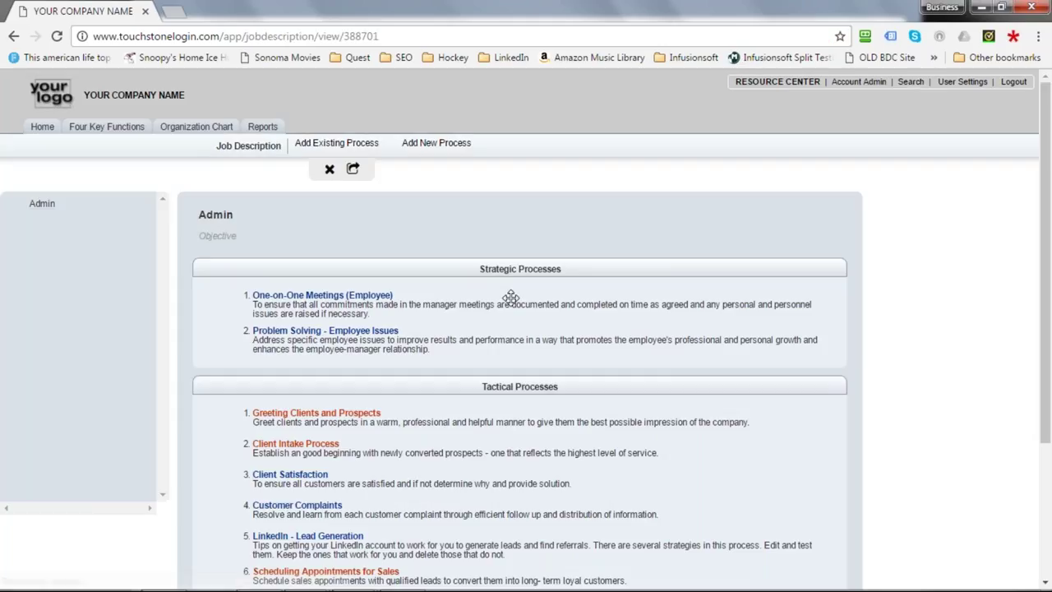
{"action": "scroll", "coordinate": [503, 302], "scroll_direction": "down", "scroll_amount": 1}
{"action": "scroll", "coordinate": [503, 303], "scroll_direction": "down", "scroll_amount": 2}
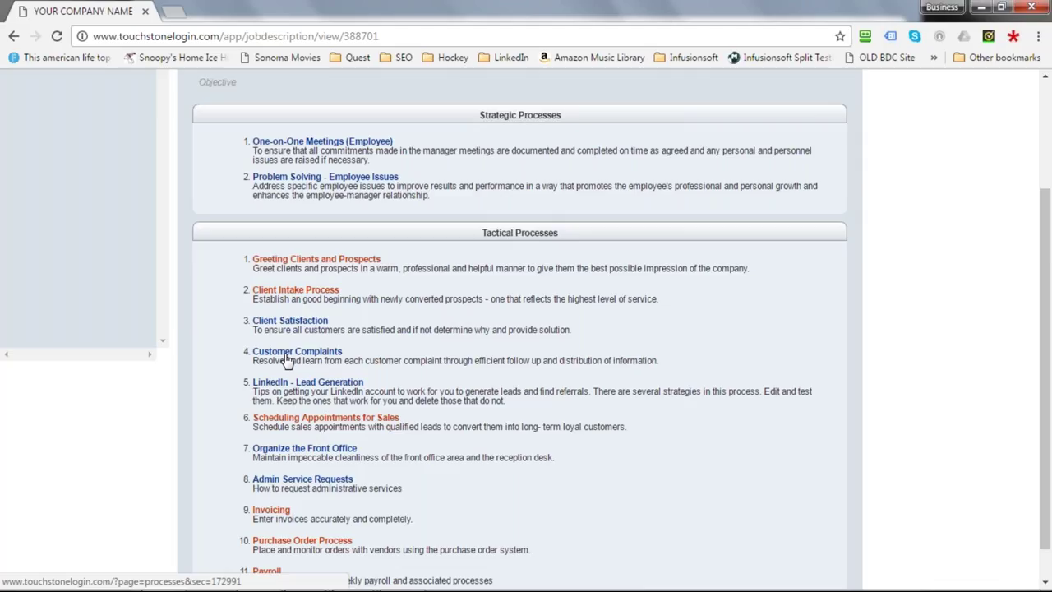
{"action": "scroll", "coordinate": [287, 357], "scroll_direction": "up", "scroll_amount": 2}
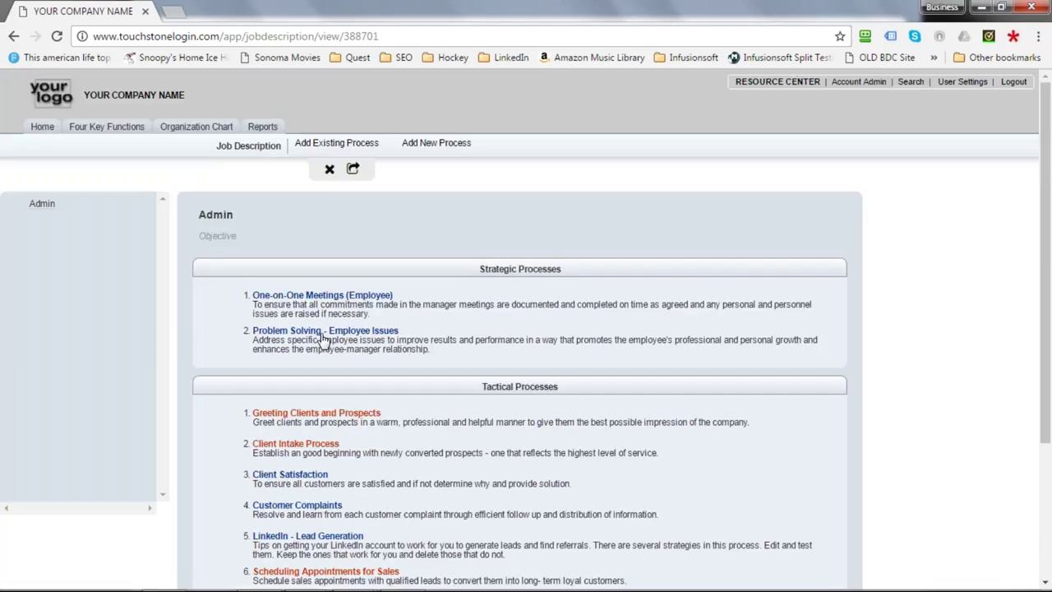
{"action": "scroll", "coordinate": [329, 337], "scroll_direction": "down", "scroll_amount": 1}
{"action": "scroll", "coordinate": [327, 344], "scroll_direction": "up", "scroll_amount": 1}
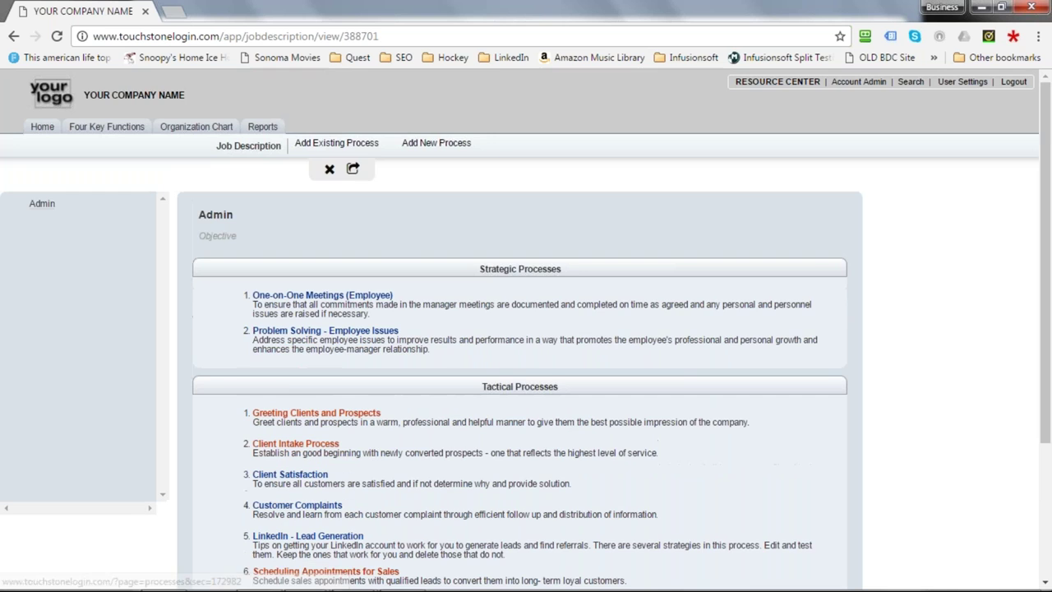
{"action": "key", "text": "alt+Tab"}
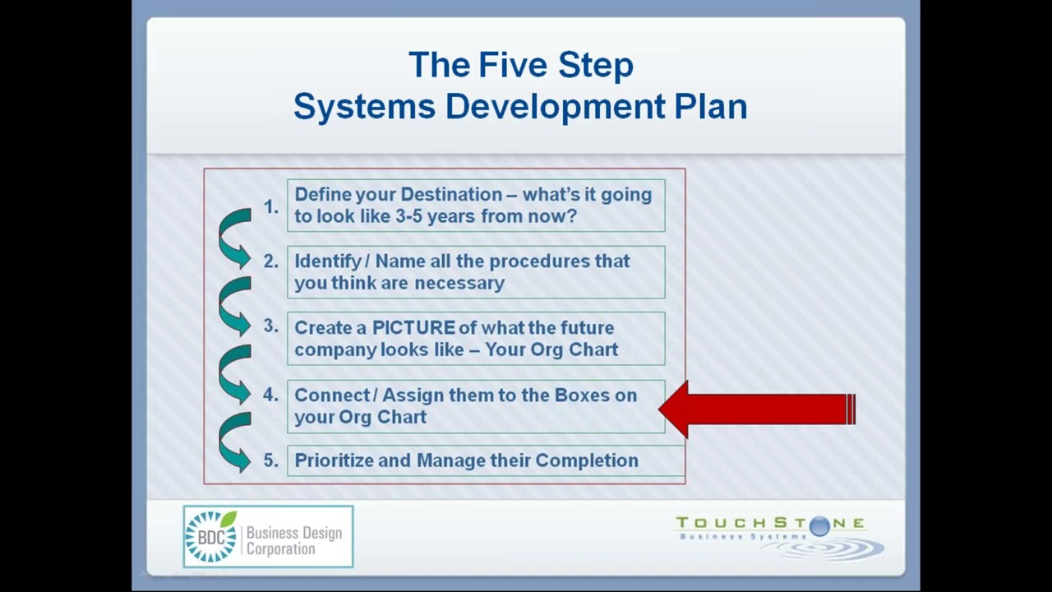
{"action": "key", "text": "Right"}
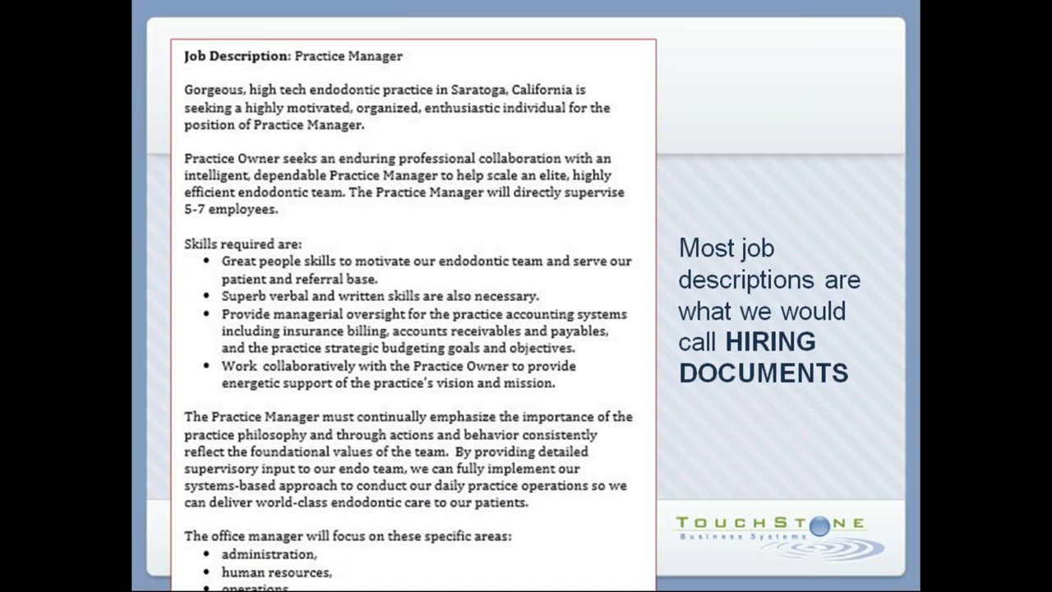